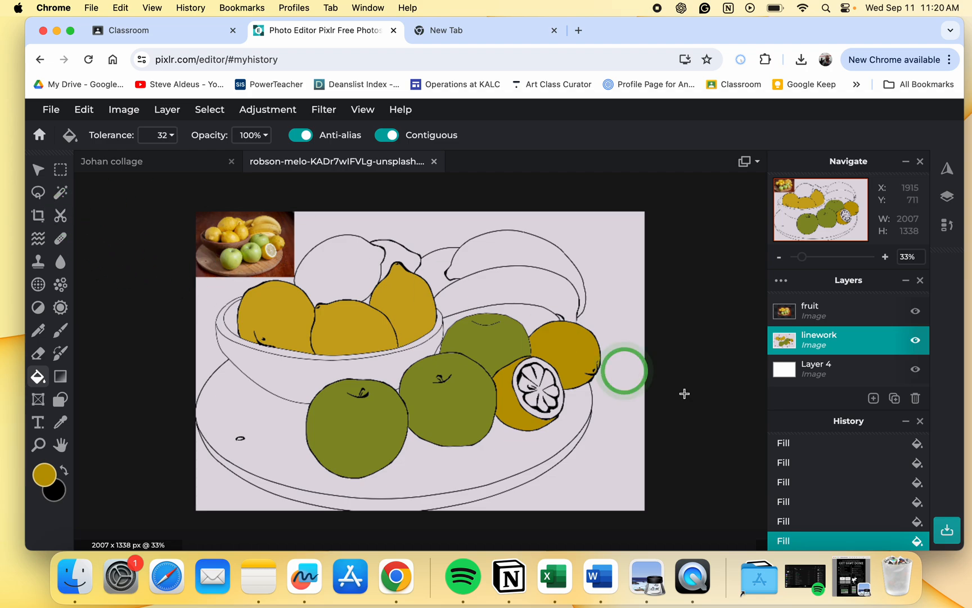
Enlarge the fruit photo layer from the canvas corner to cover the whole canvas, about 2007 × 1337 px.
click(840, 318)
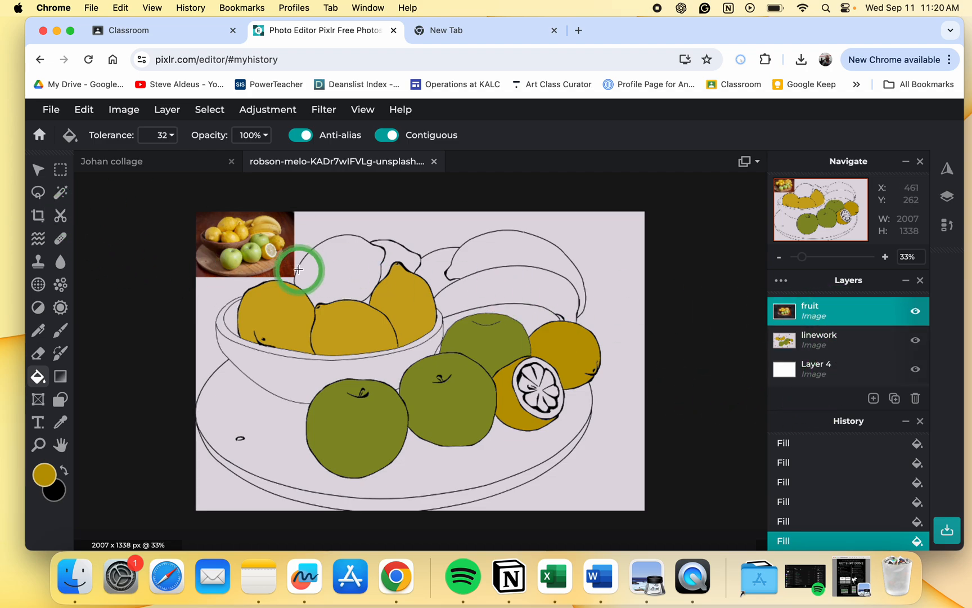
click(38, 168)
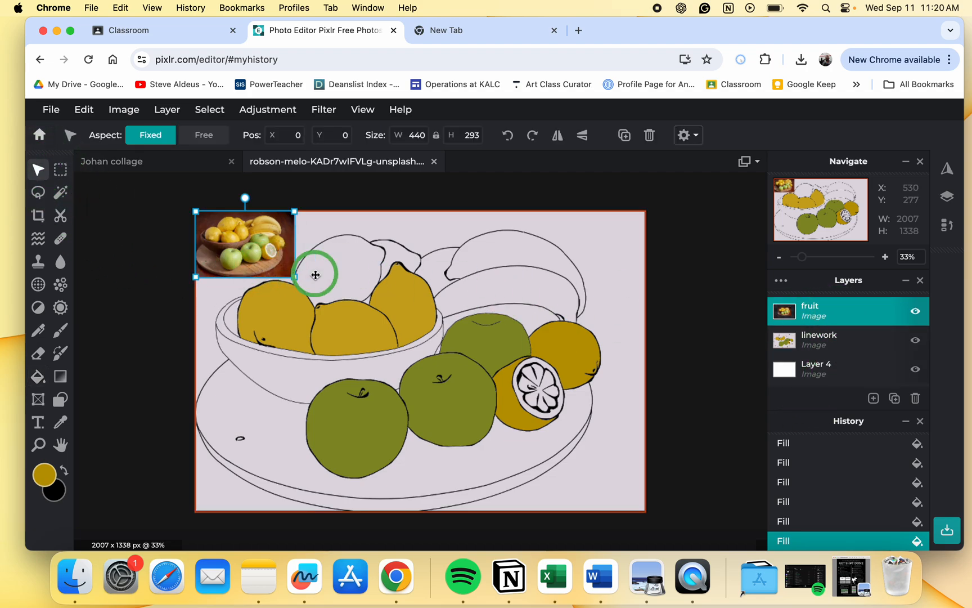
drag(295, 277, 623, 497)
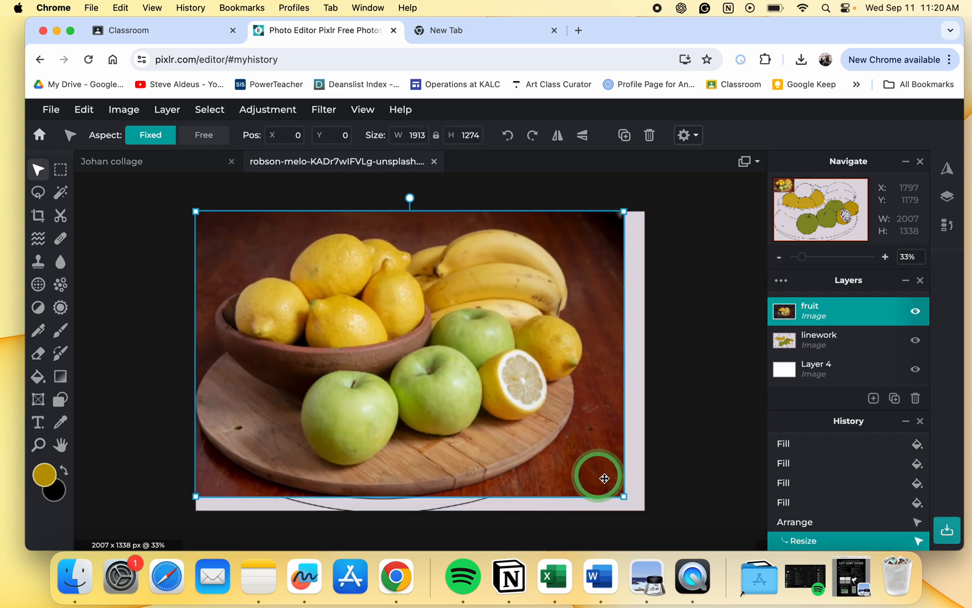
drag(624, 495, 645, 510)
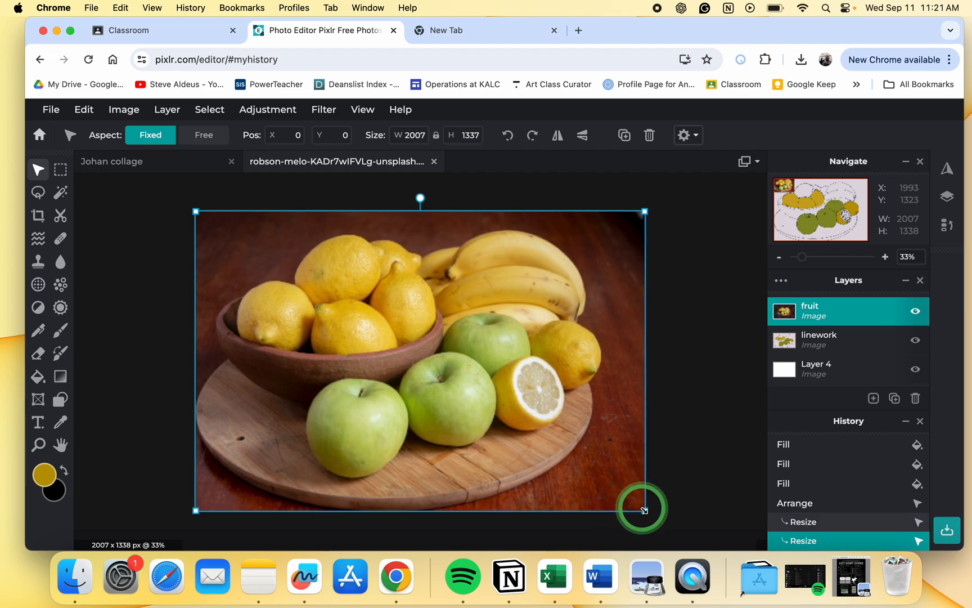
Sample a light green and a dark shadow colour from the front apple in the enlarged photo.
click(58, 428)
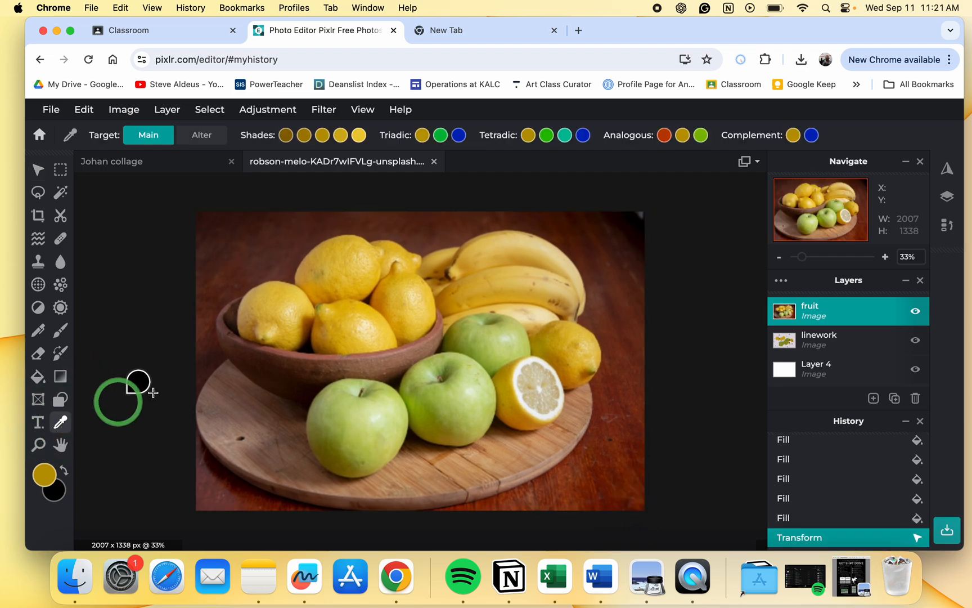
click(342, 384)
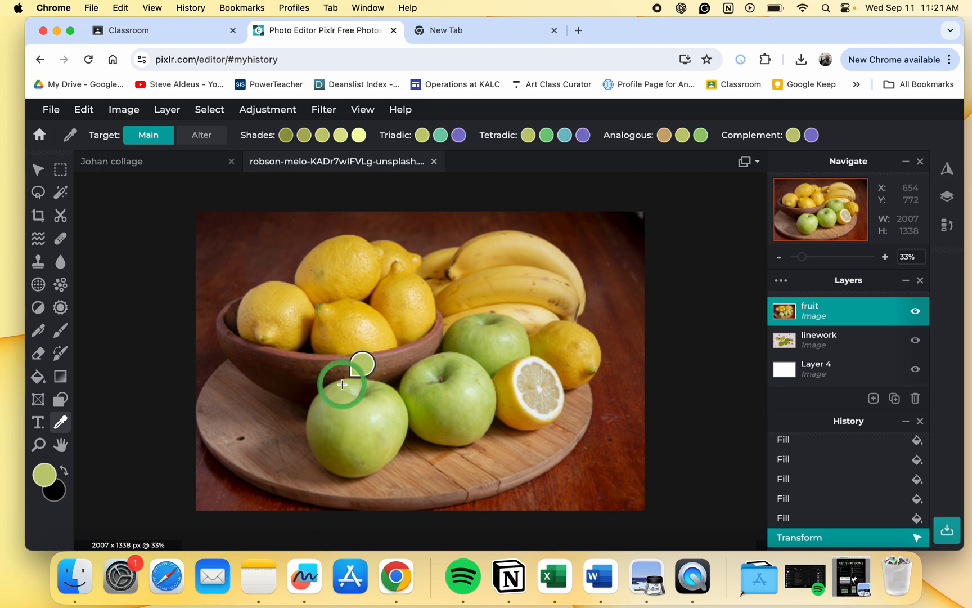
click(330, 456)
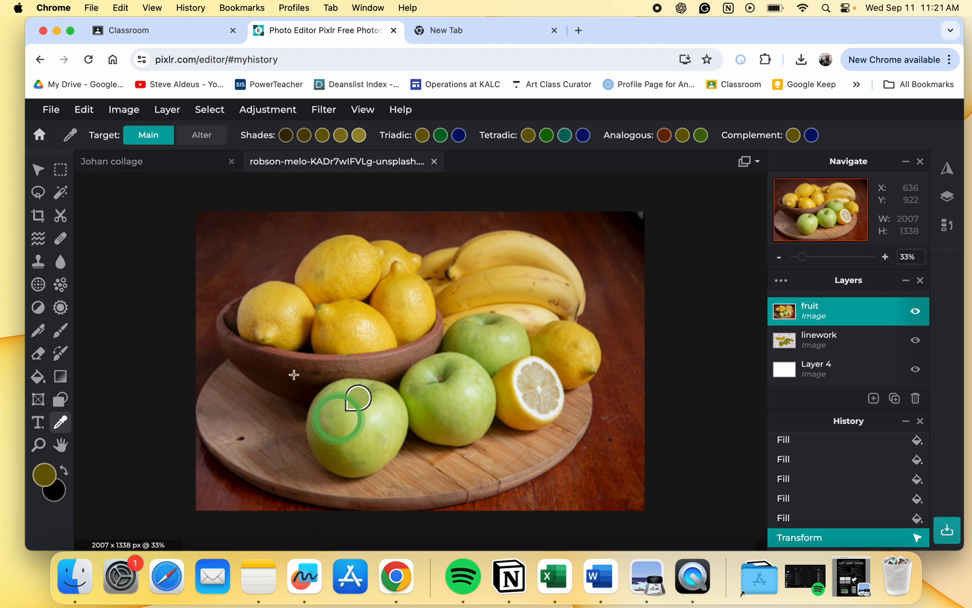
Shrink the fruit photo back to a small corner reference, about 442 × 294 px.
click(37, 170)
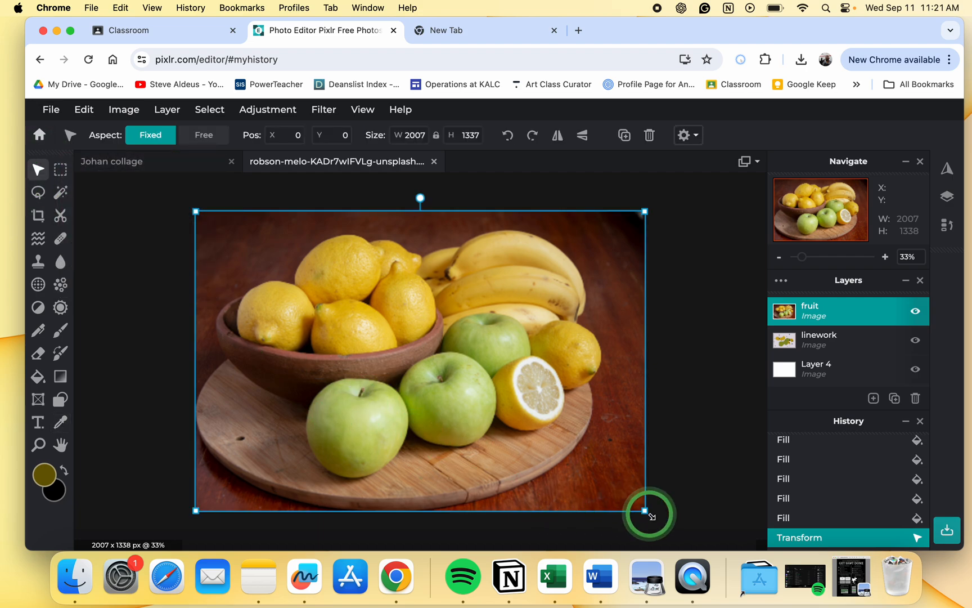
drag(647, 511, 296, 244)
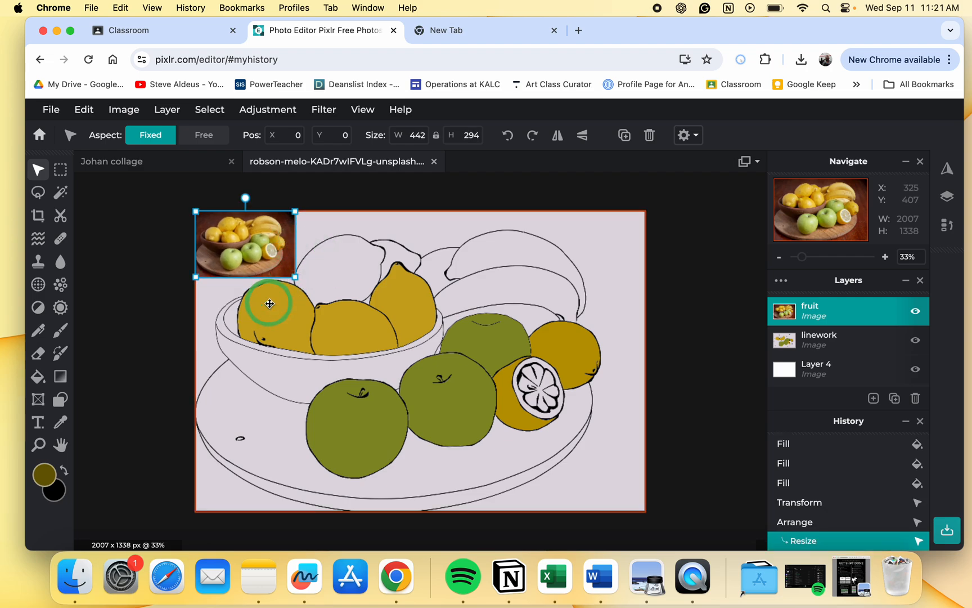
Select the front green apple's filled area on the linework layer with the Wand Select tool.
click(61, 195)
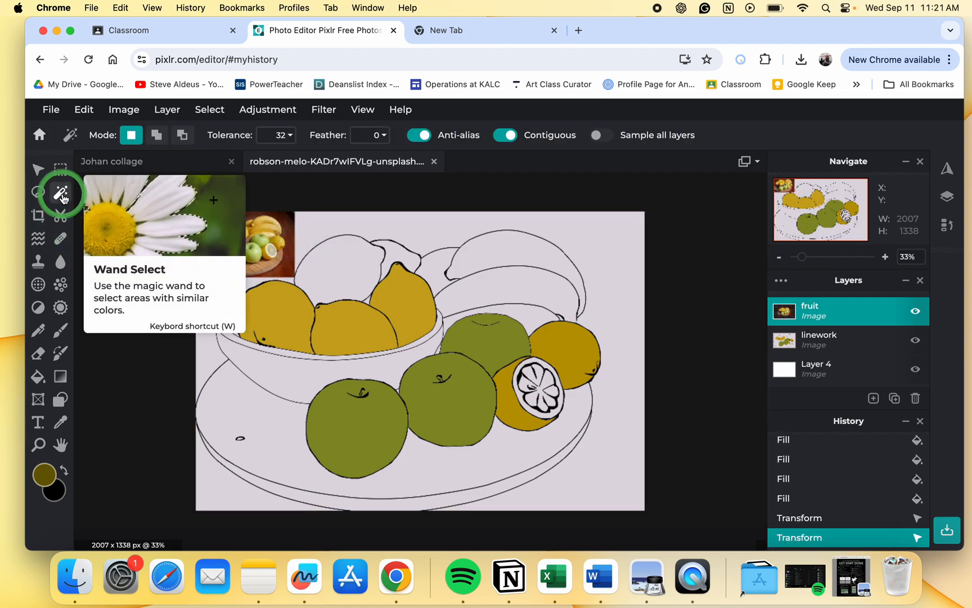
click(850, 337)
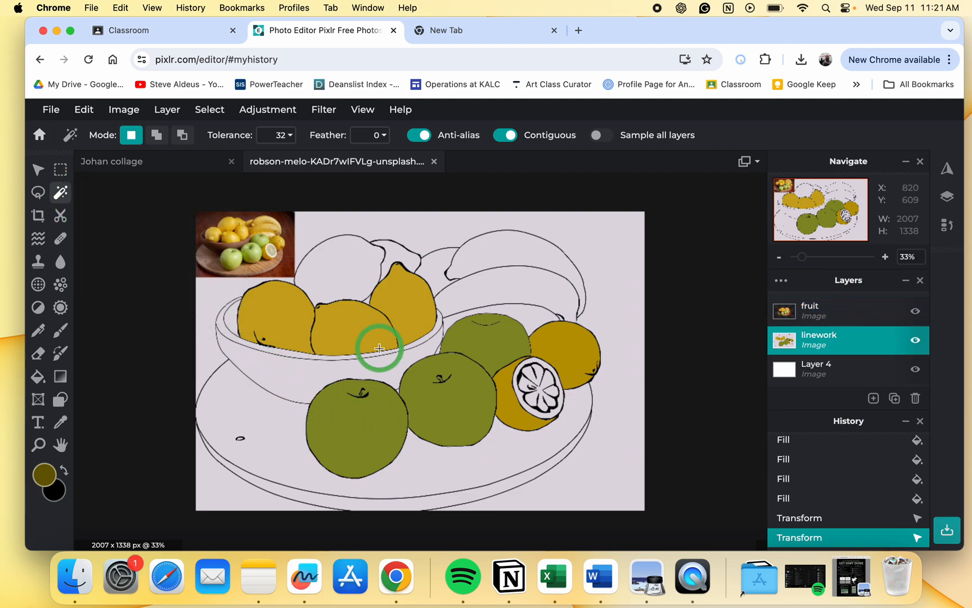
click(336, 412)
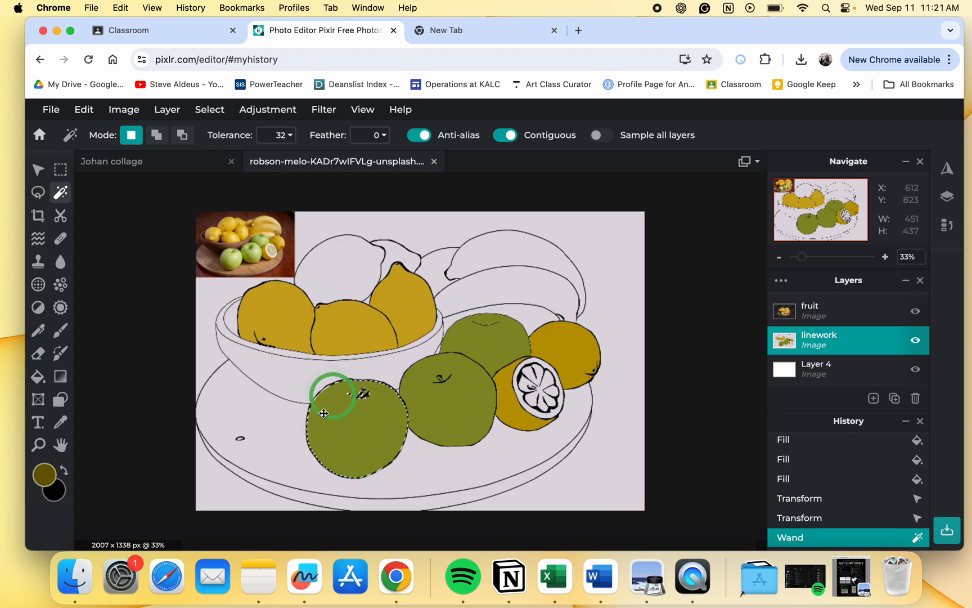
click(345, 414)
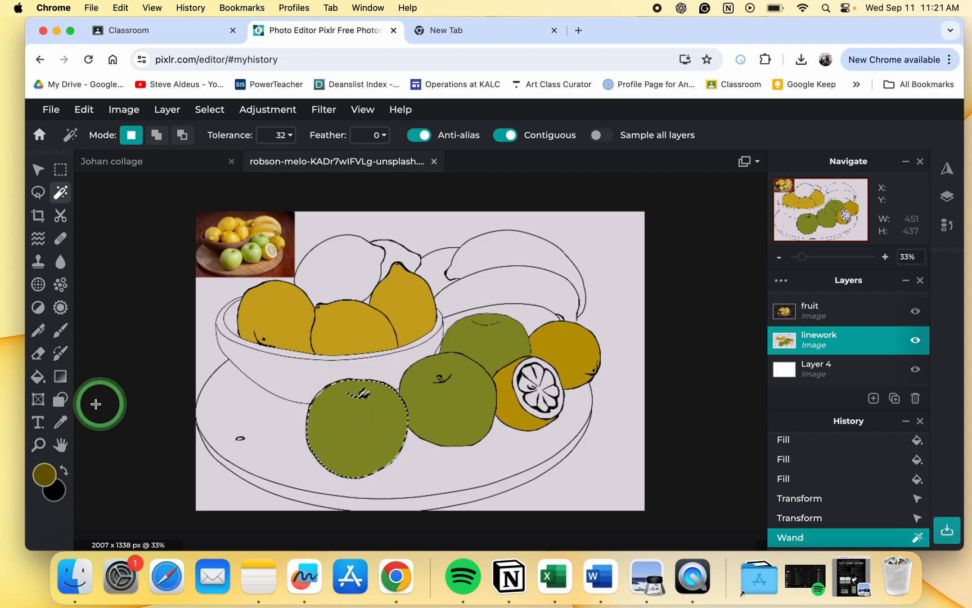
Sample the light green of the front apple in the small reference photo as the main colour.
click(60, 422)
click(189, 306)
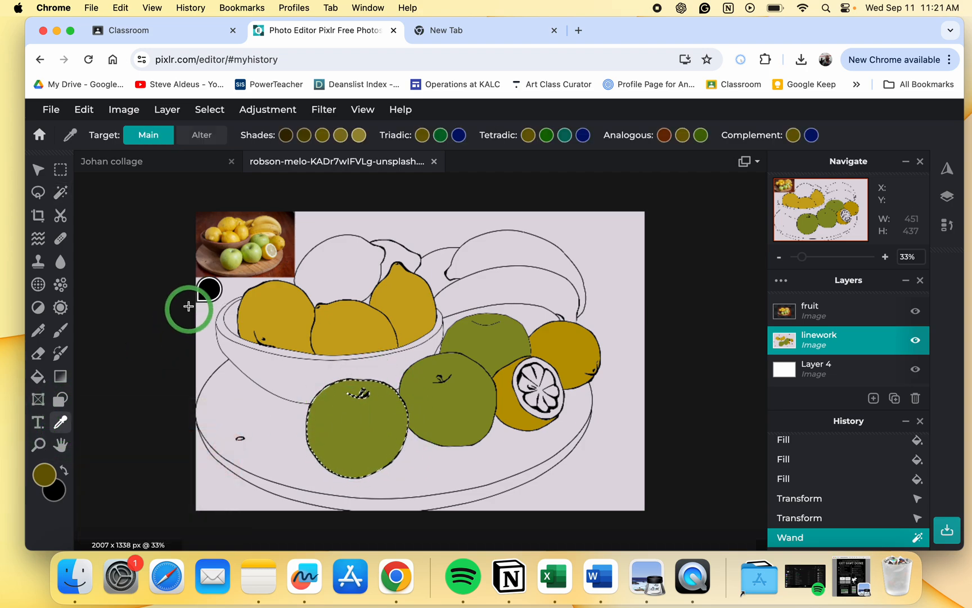
click(227, 259)
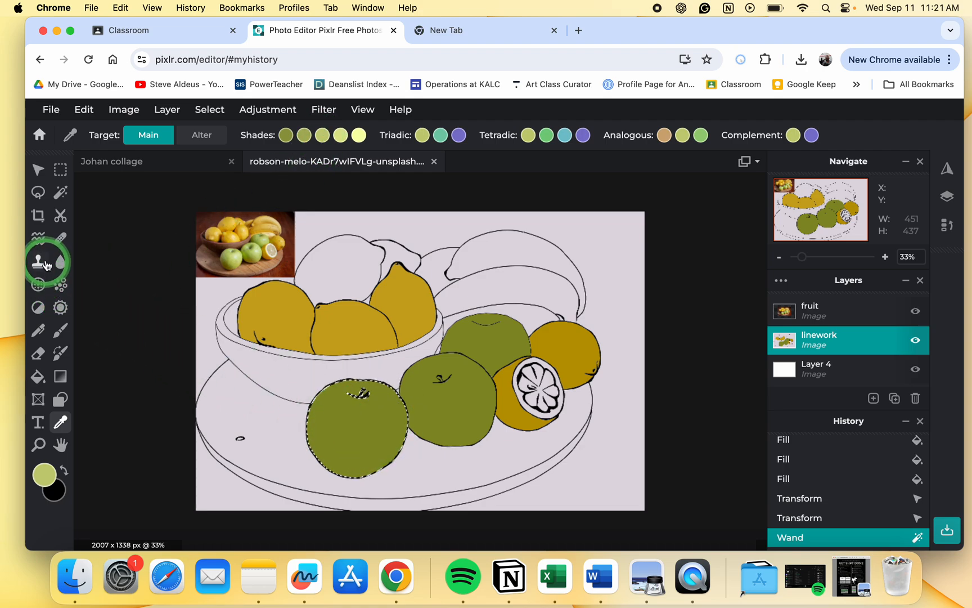
Set up the brush with a size of 240 px and a softness of 52%.
click(60, 332)
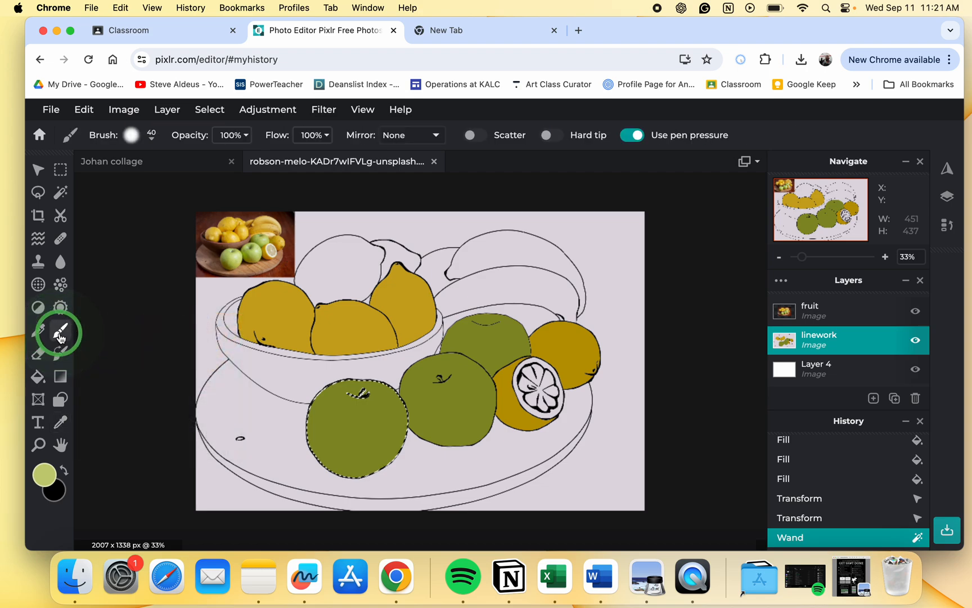
click(149, 137)
drag(167, 191, 198, 183)
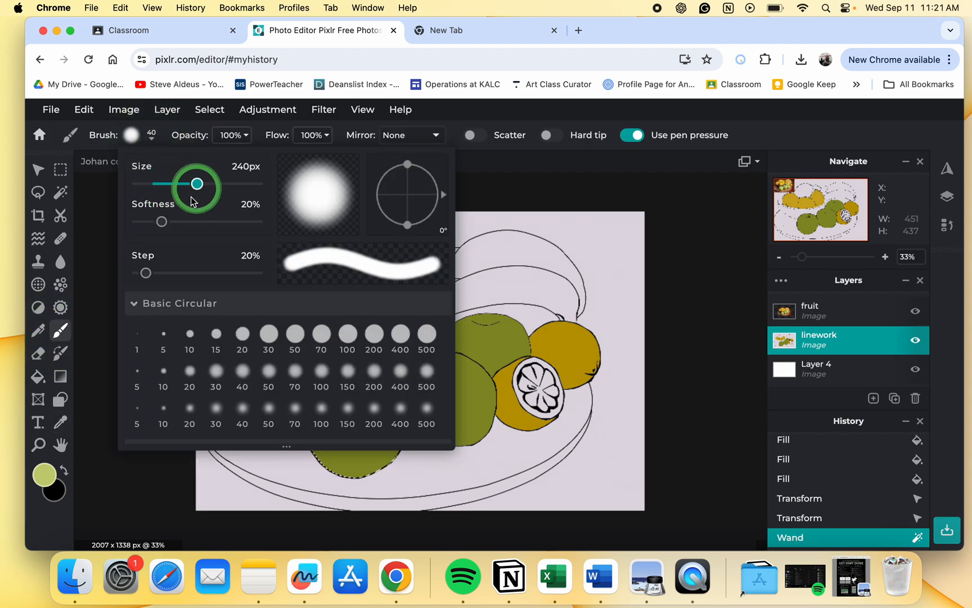
click(191, 221)
drag(193, 224, 200, 220)
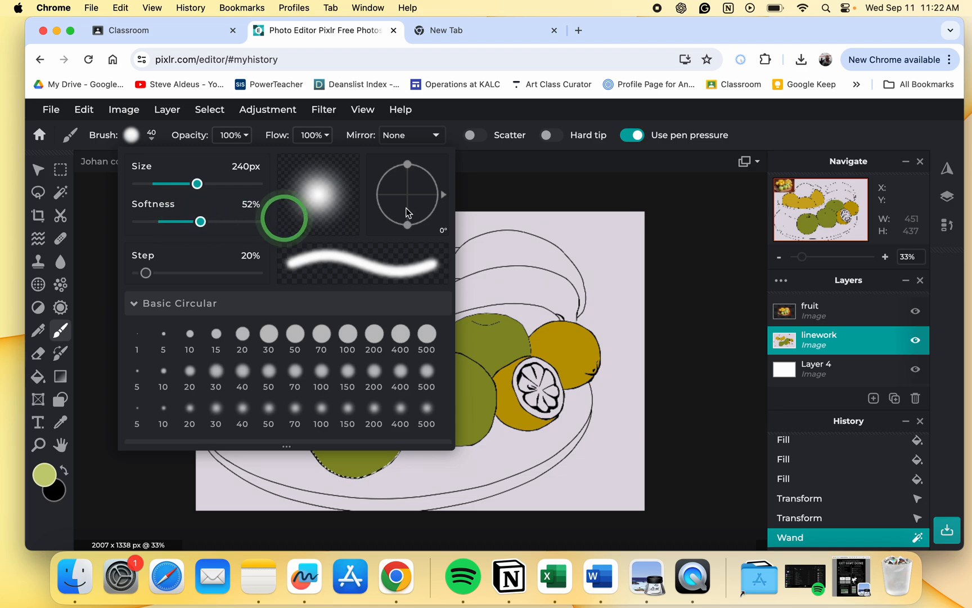
click(537, 206)
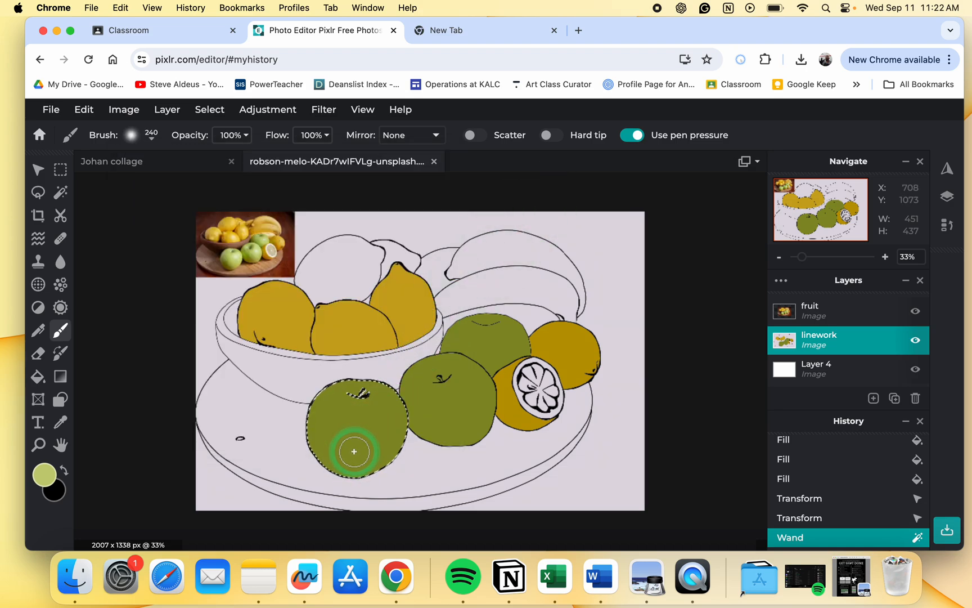
Paint light green over the selected apple's upper and side areas with a 350 px brush, leaving the underside dark.
scroll(354, 452, up, 3)
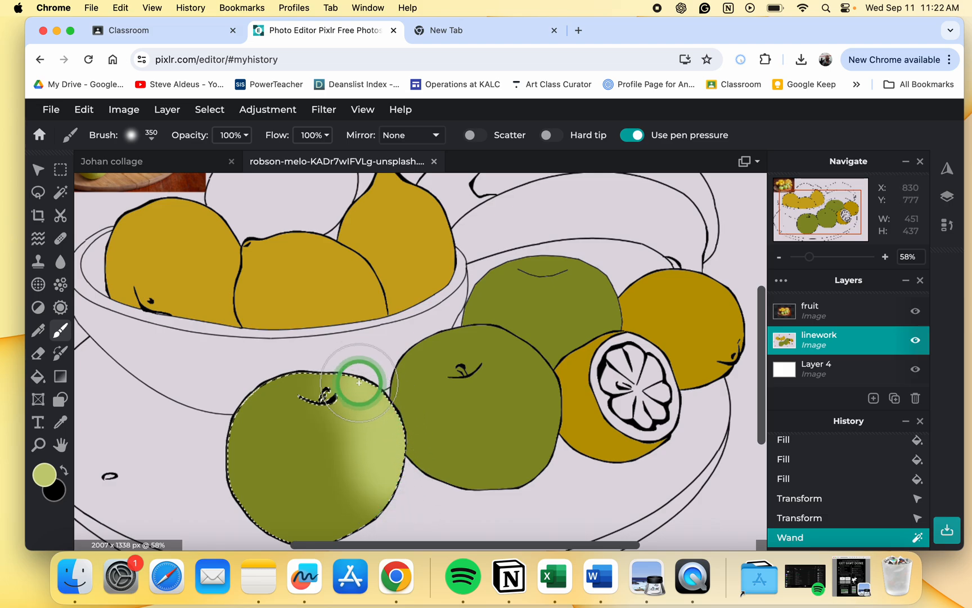
mouse_move(285, 366)
mouse_down()
mouse_move(273, 389)
mouse_move(329, 406)
mouse_move(373, 403)
mouse_move(387, 419)
mouse_move(377, 435)
mouse_move(348, 436)
mouse_move(295, 402)
mouse_up()
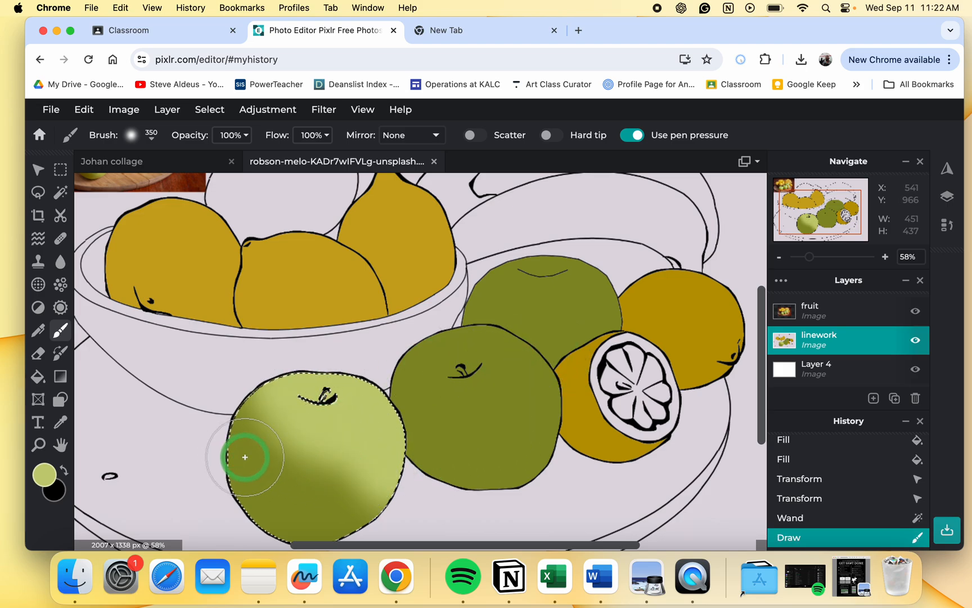
drag(280, 480, 383, 473)
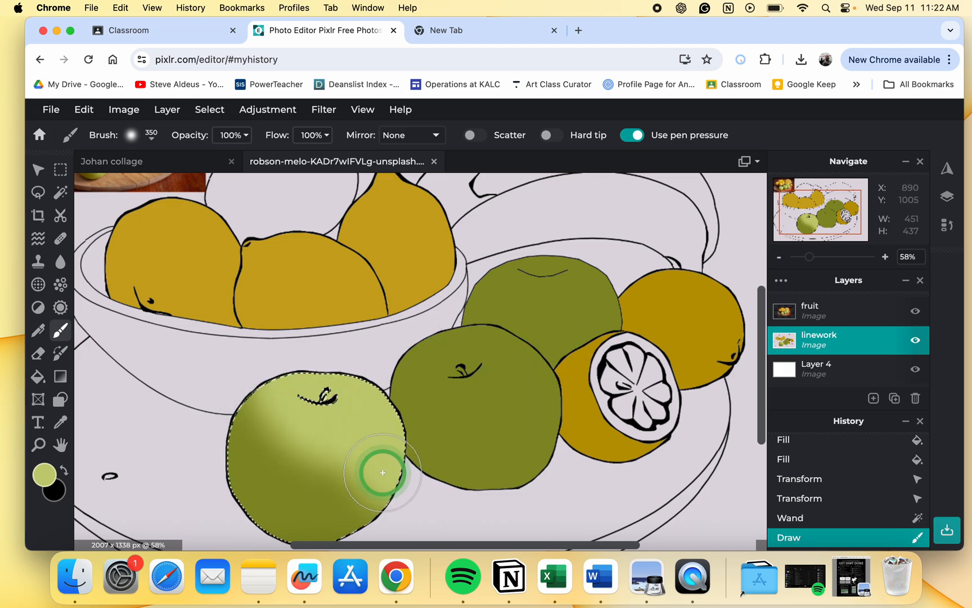
mouse_move(292, 375)
mouse_down()
mouse_move(262, 392)
mouse_move(237, 440)
mouse_move(239, 503)
mouse_move(298, 526)
mouse_up()
scroll(450, 402, down, 3)
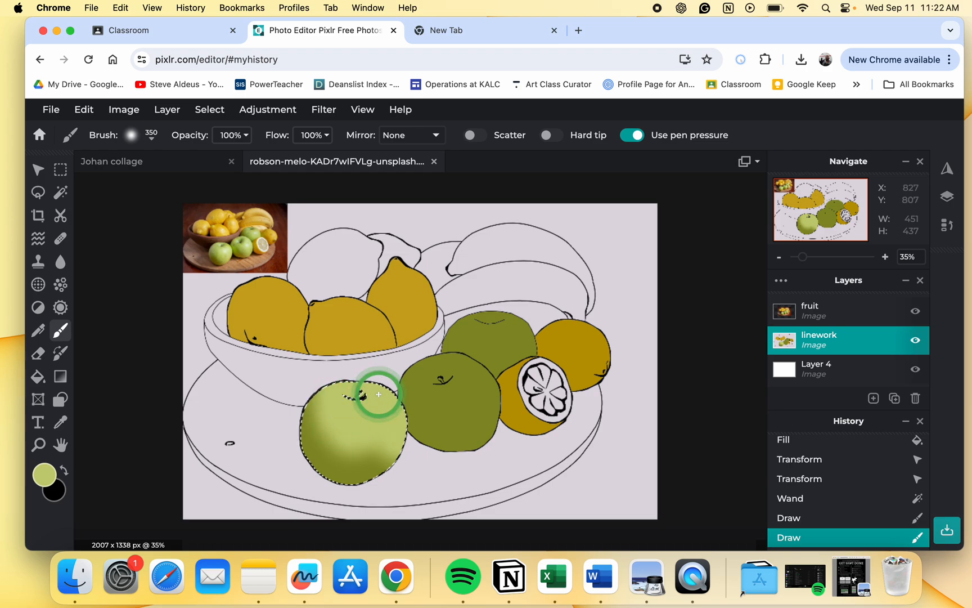
Choose the lightest yellow-green shade of the current colour and brush a highlight along the top of the selected apple.
click(60, 422)
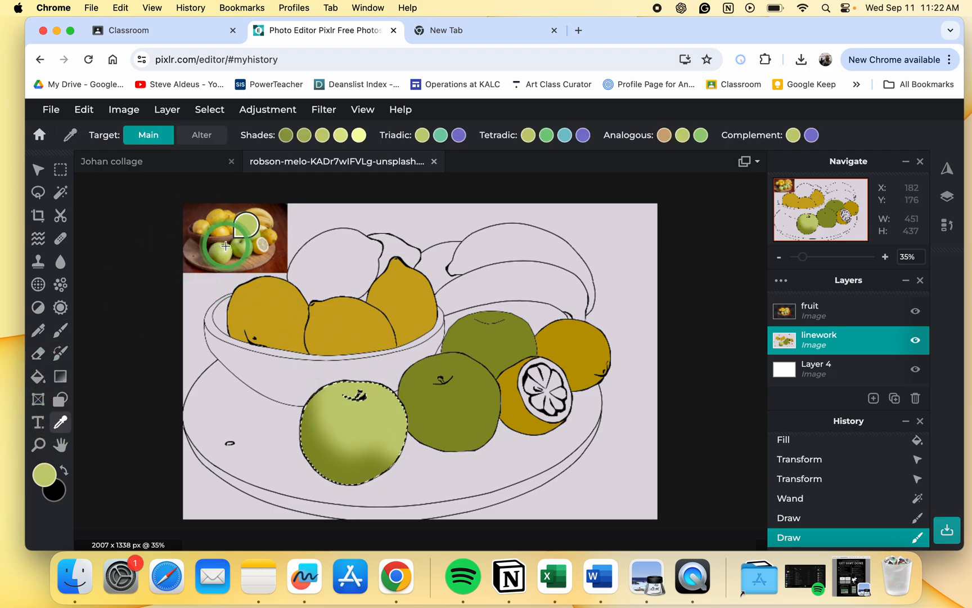
click(359, 135)
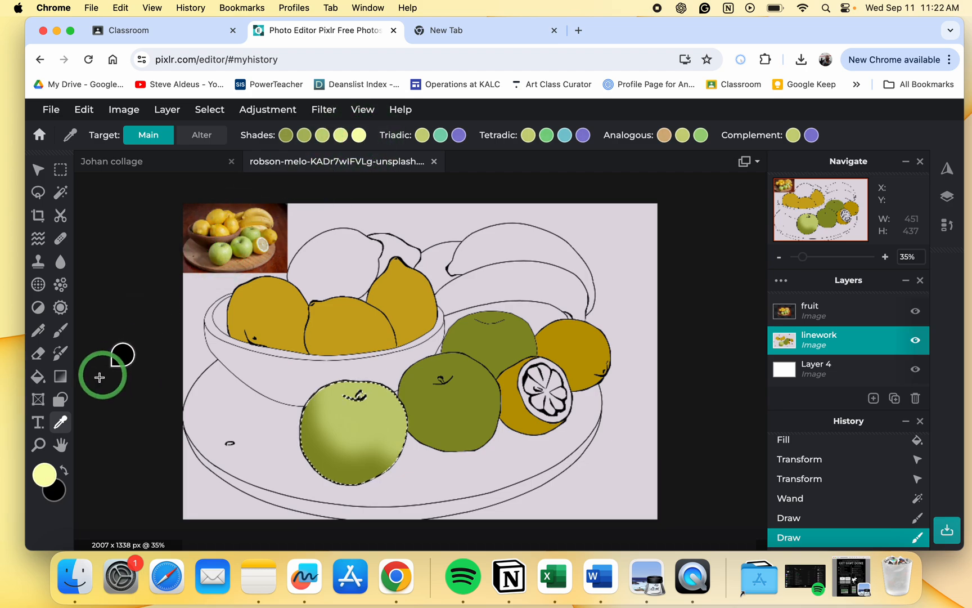
click(60, 330)
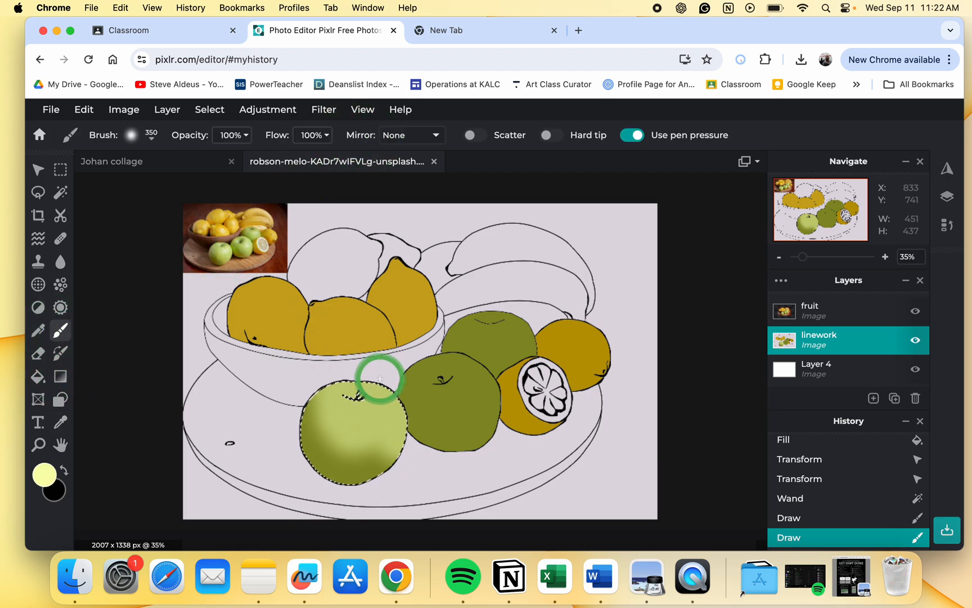
mouse_move(378, 383)
mouse_down()
mouse_move(402, 399)
mouse_move(364, 375)
mouse_move(338, 378)
mouse_move(389, 382)
mouse_move(409, 399)
mouse_move(360, 391)
mouse_up()
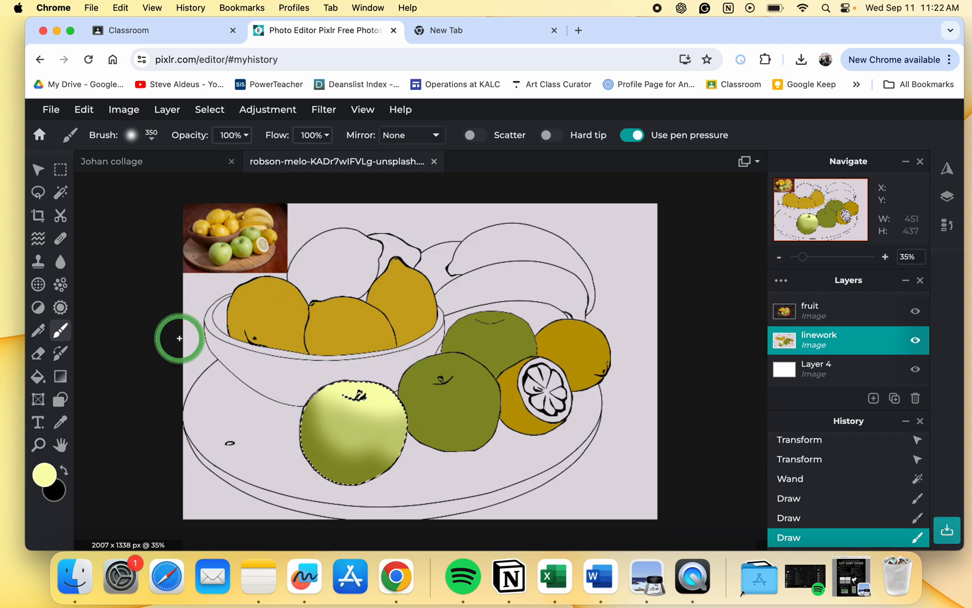
Add a soft highlight in a paler cream-yellow to the selected apple's right side and clear the selection.
click(43, 475)
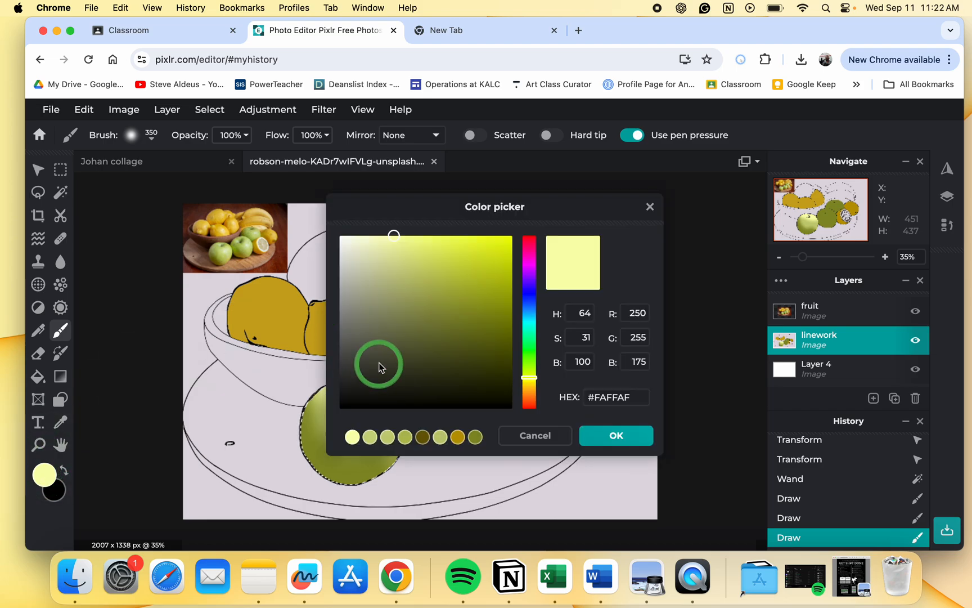
click(616, 434)
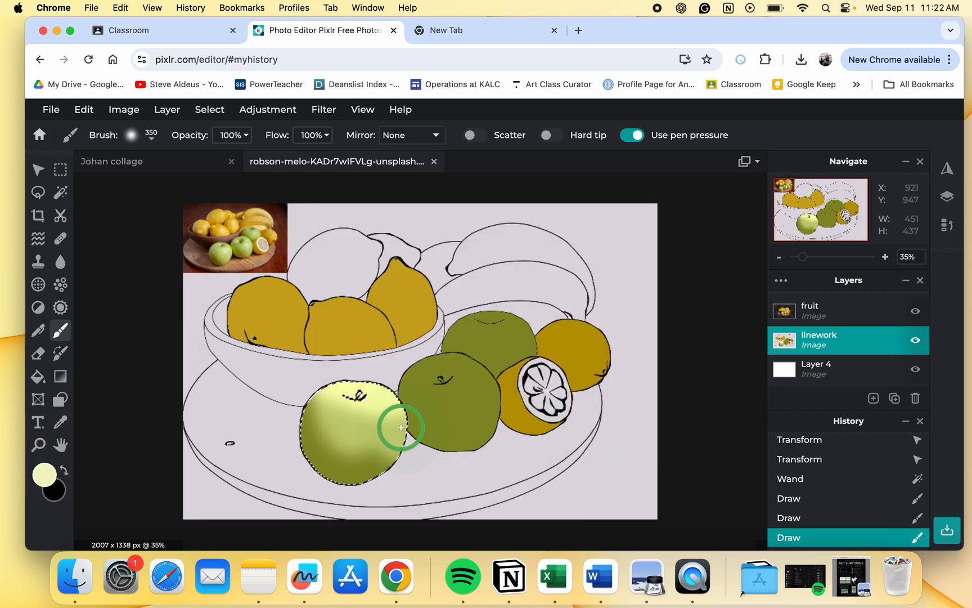
scroll(382, 407, up, 3)
click(359, 441)
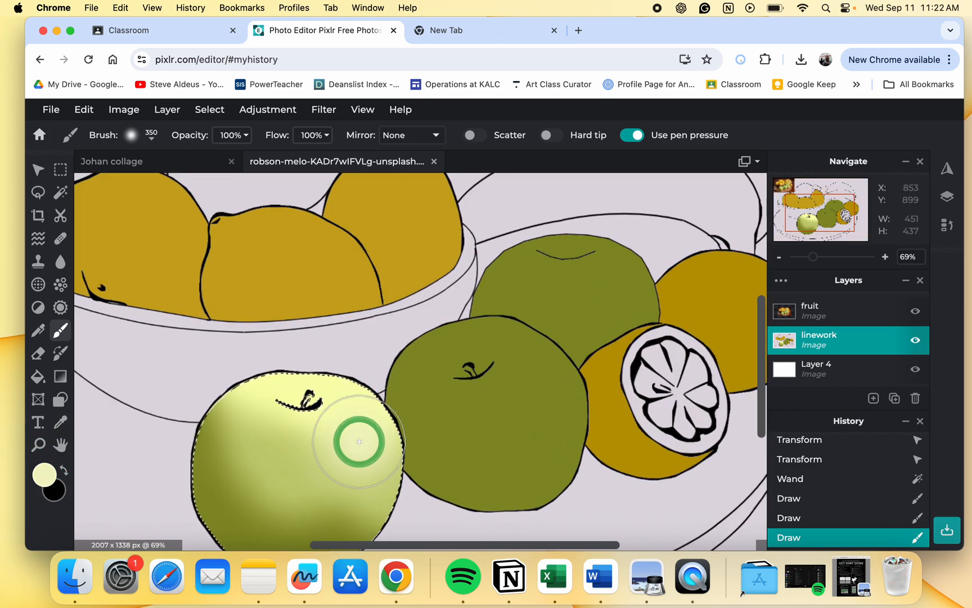
scroll(601, 419, down, 3)
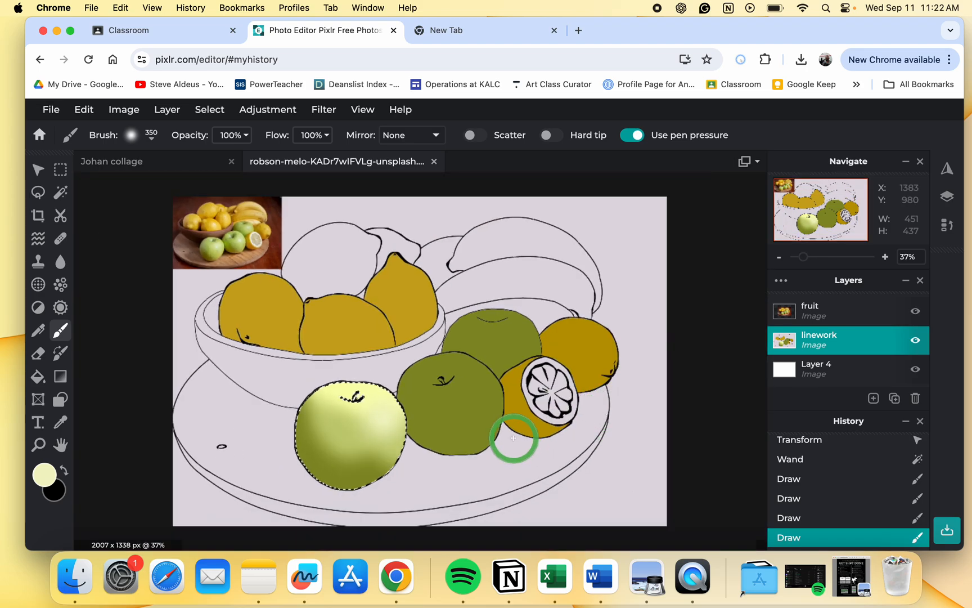
key(super+d)
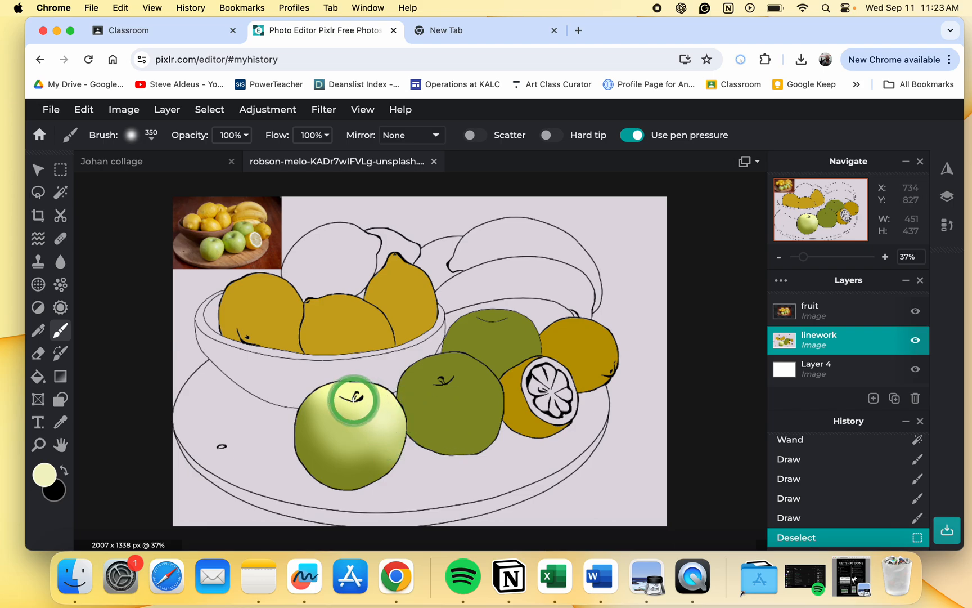
Shrink the brush to about 100 px and sample the dark olive green from the front apple's shaded side for painting.
scroll(354, 400, up, 5)
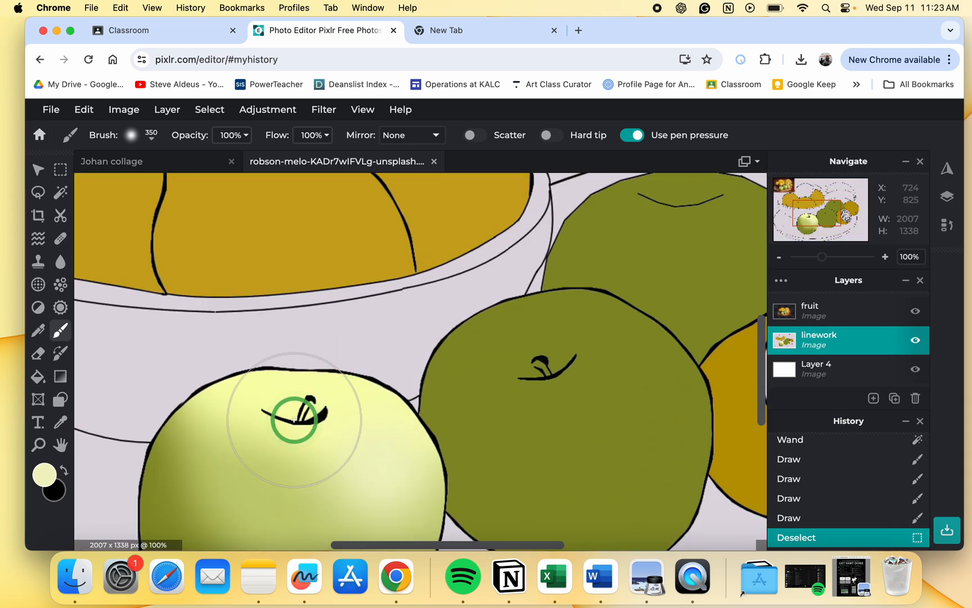
key(bracketleft)
key(bracketleft)
key(bracketleft)
key(bracketleft)
key(bracketleft)
key(bracketleft)
key(bracketleft)
key(bracketleft)
key(bracketleft)
key(bracketleft)
key(bracketleft)
key(bracketleft)
key(bracketleft)
key(bracketleft)
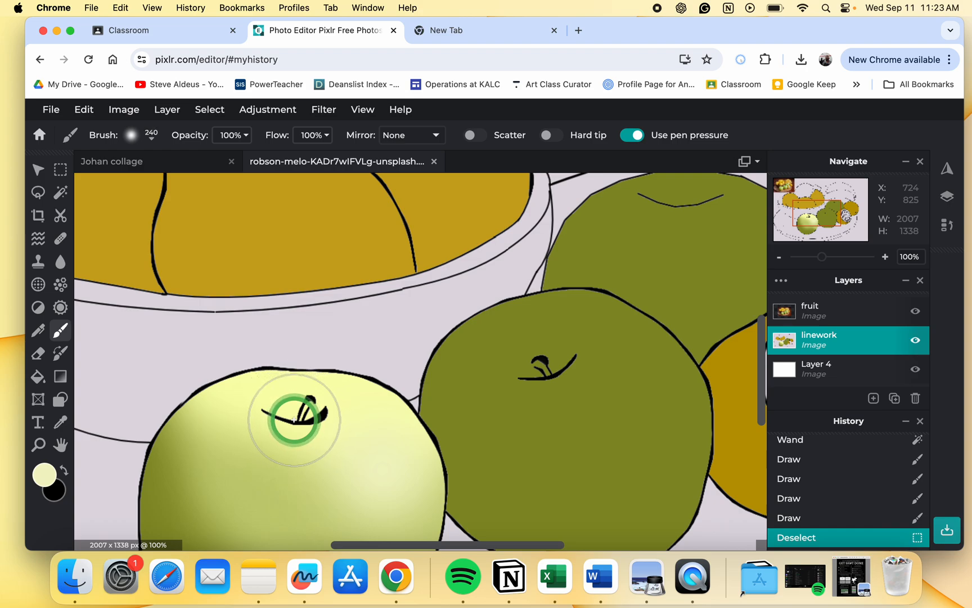
key(bracketleft)
key(bracketleft)
key(bracketleft)
key(bracketleft)
key(bracketleft)
key(bracketleft)
key(bracketleft)
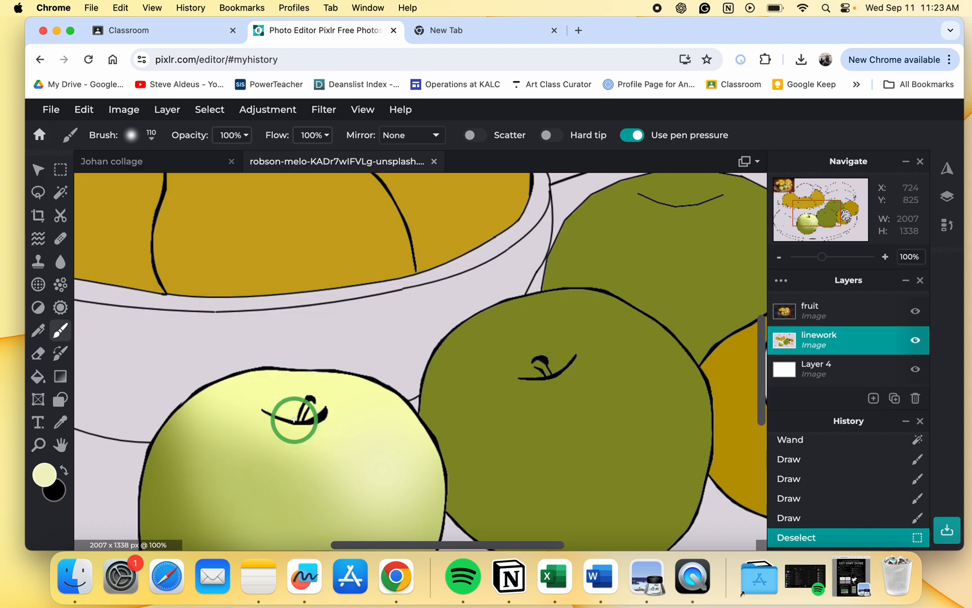
click(61, 422)
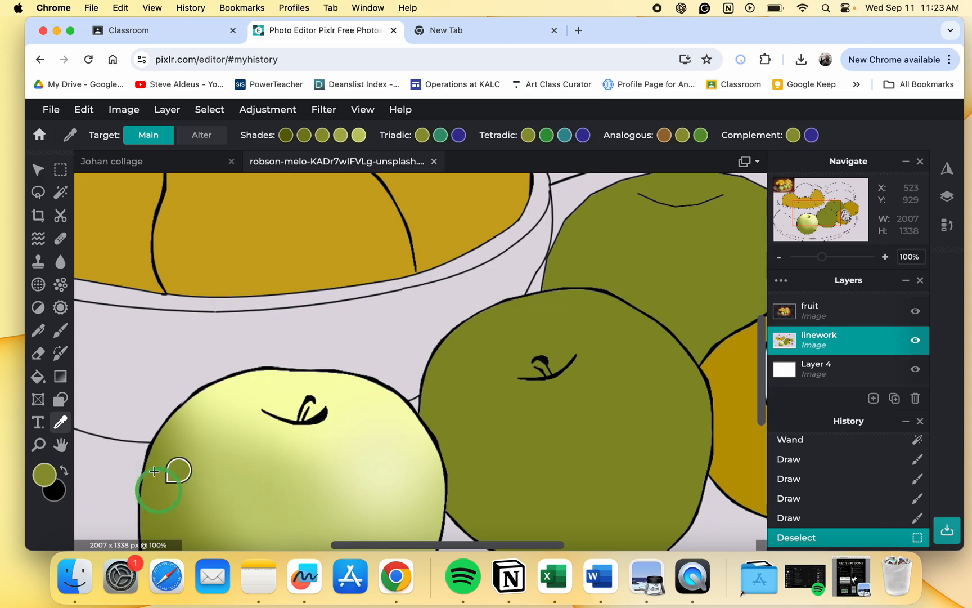
click(60, 331)
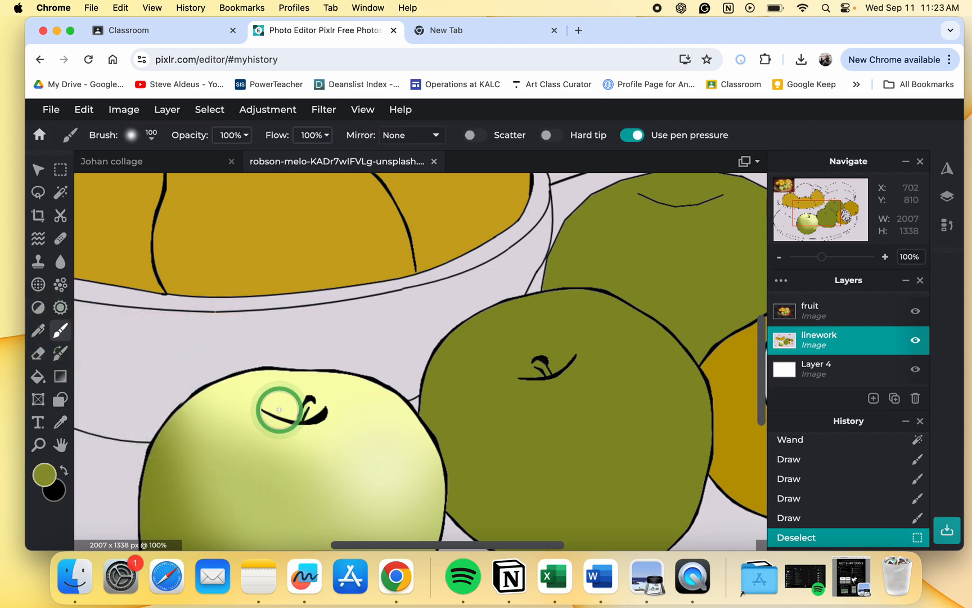
Try shading around the front apple's stem in dark green with a 90 px brush.
mouse_move(279, 409)
mouse_down()
mouse_move(318, 409)
mouse_move(268, 413)
mouse_up()
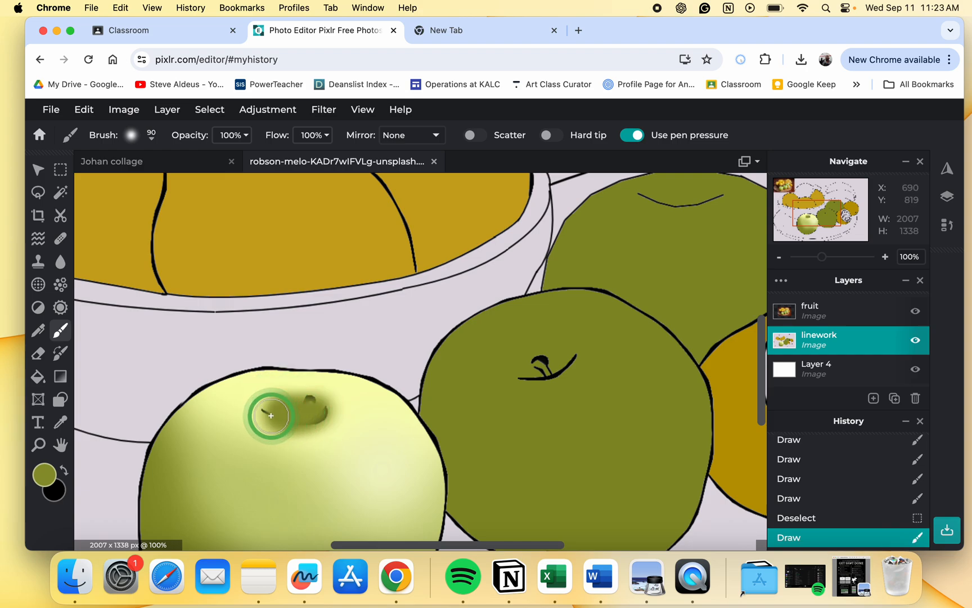
key(super+z)
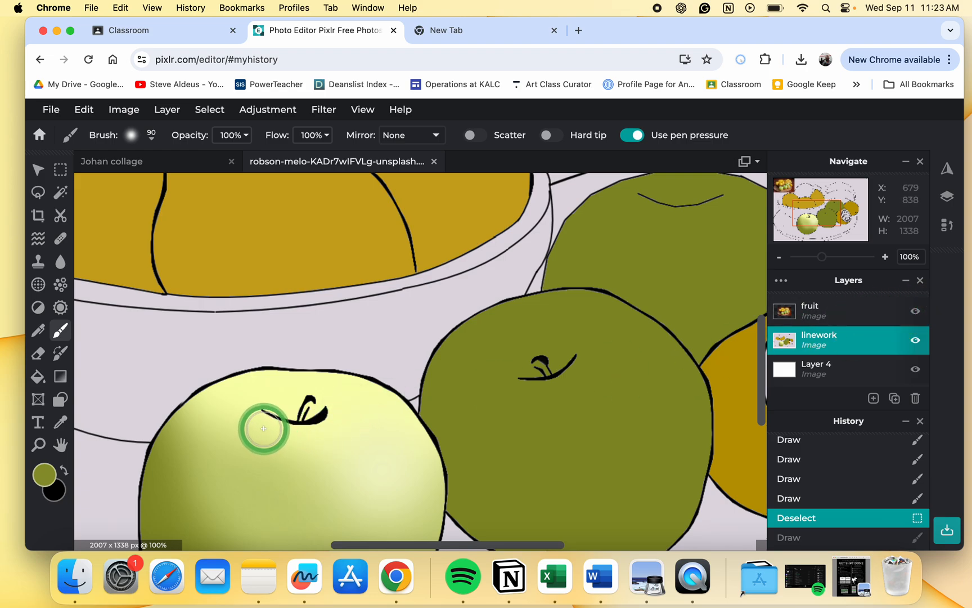
mouse_move(262, 427)
mouse_down()
mouse_move(327, 436)
mouse_move(254, 441)
mouse_up()
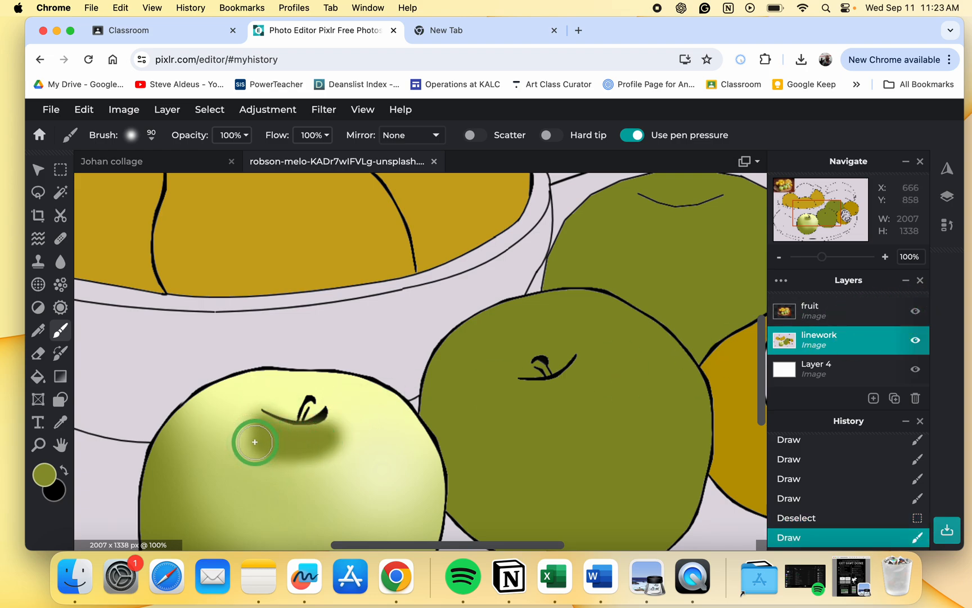
key(super+z)
Increase the brush softness and try a dark green stroke just beneath the front apple's stem.
click(135, 136)
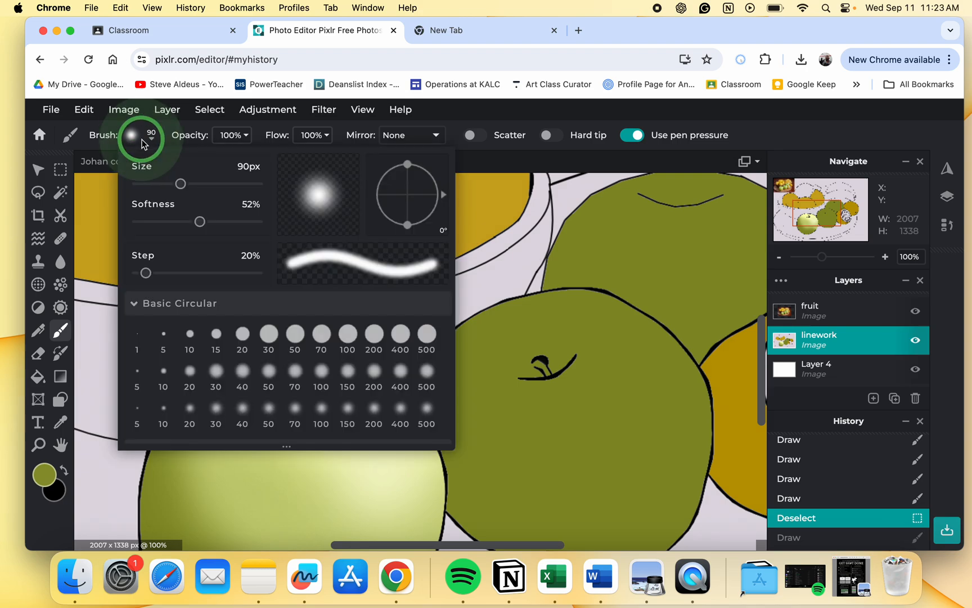
click(225, 221)
click(300, 457)
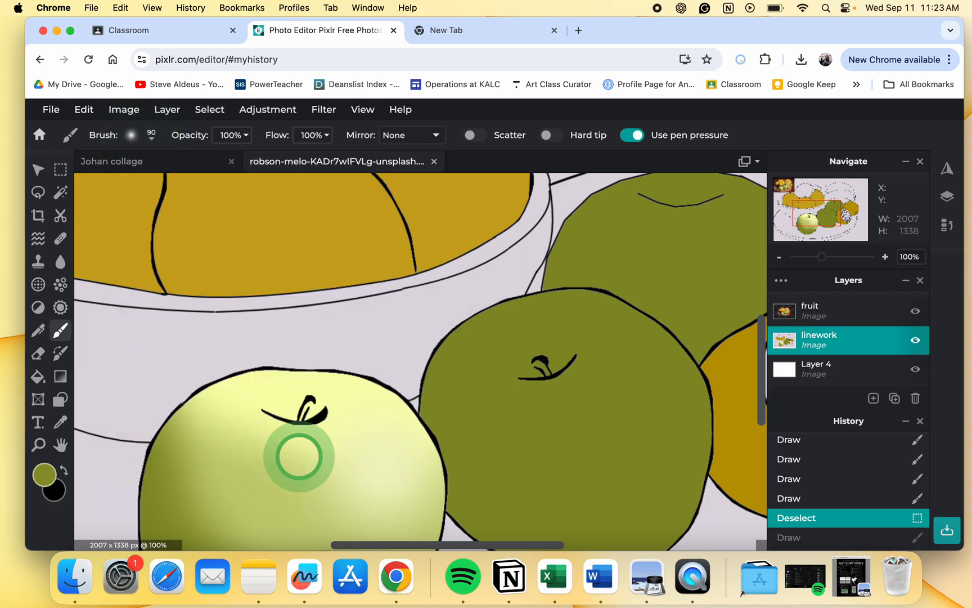
mouse_move(268, 429)
mouse_down()
mouse_move(325, 425)
mouse_move(256, 427)
mouse_move(331, 427)
mouse_up()
key(super+z)
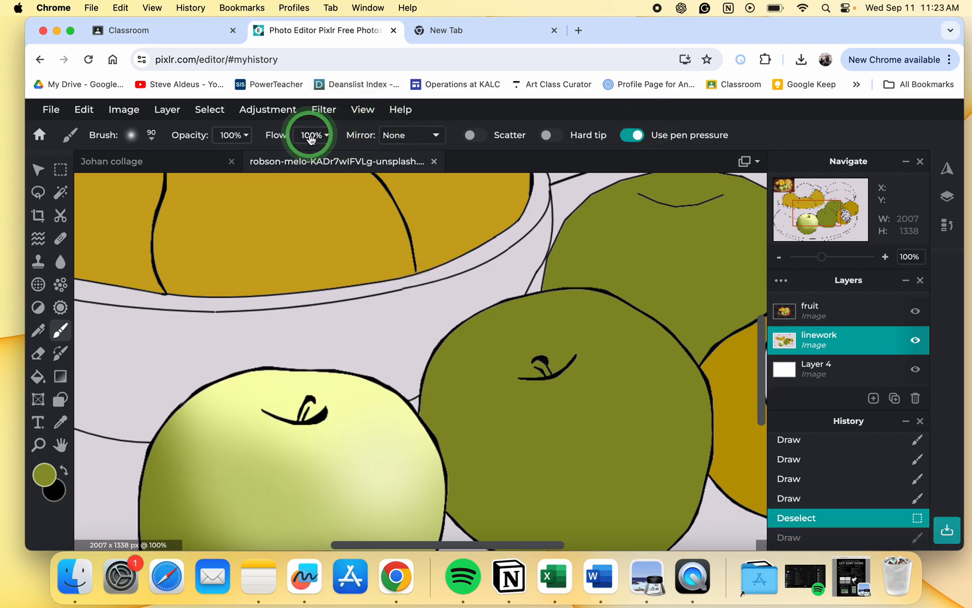
Set the brush flow to 40% and paint soft dark green shading in the hollow around the front apple's stem.
click(234, 134)
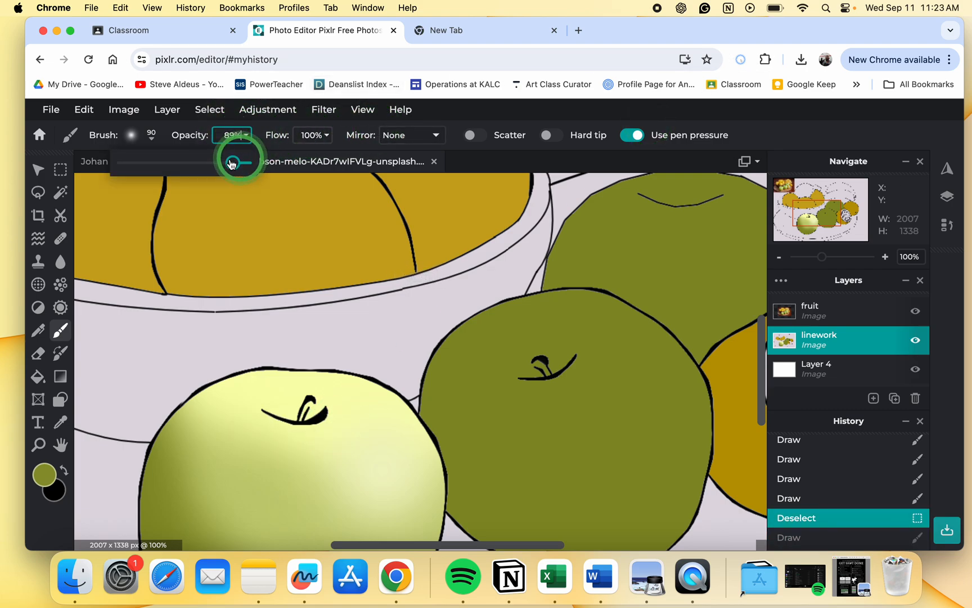
click(313, 135)
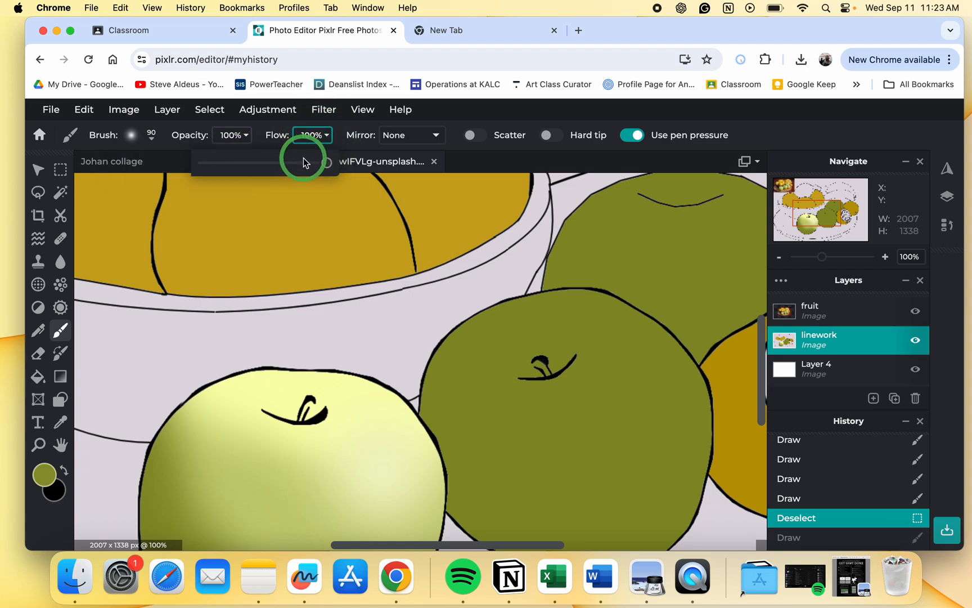
drag(262, 168, 251, 169)
click(236, 381)
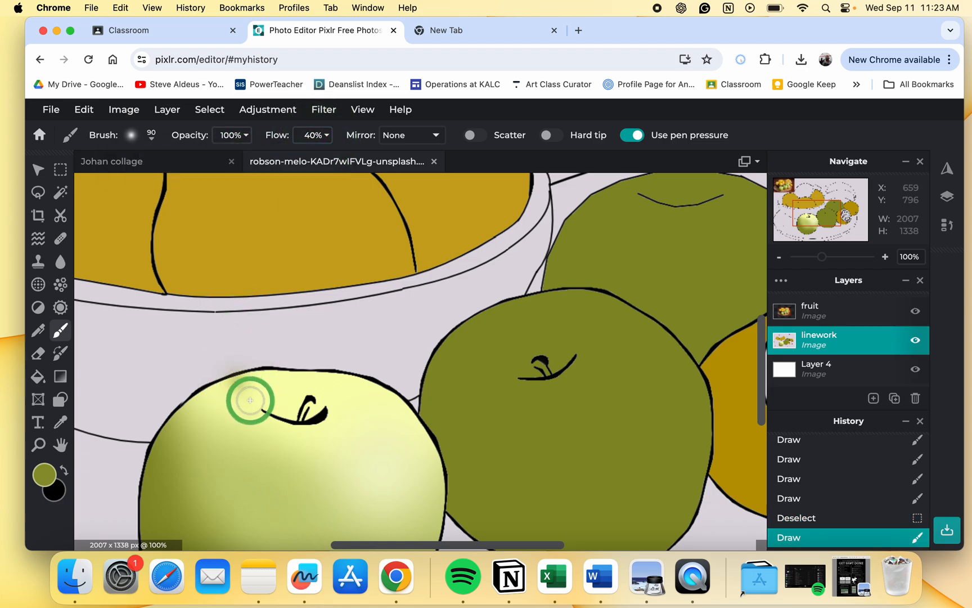
key(super+z)
scroll(282, 408, up, 4)
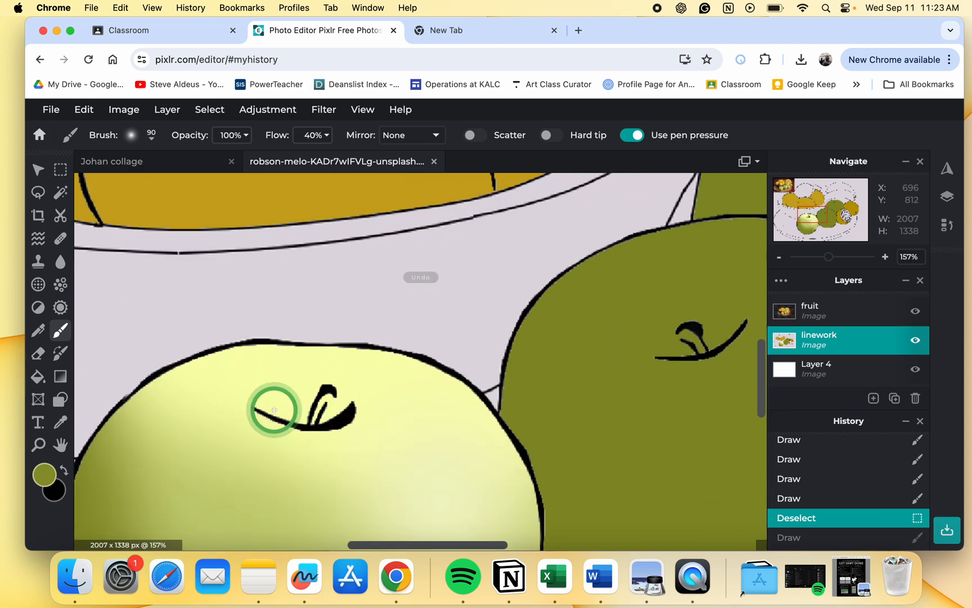
mouse_move(317, 419)
mouse_down()
mouse_move(261, 411)
mouse_move(334, 403)
mouse_move(289, 392)
mouse_move(325, 393)
mouse_move(336, 397)
mouse_move(311, 406)
mouse_move(261, 392)
mouse_move(332, 397)
mouse_up()
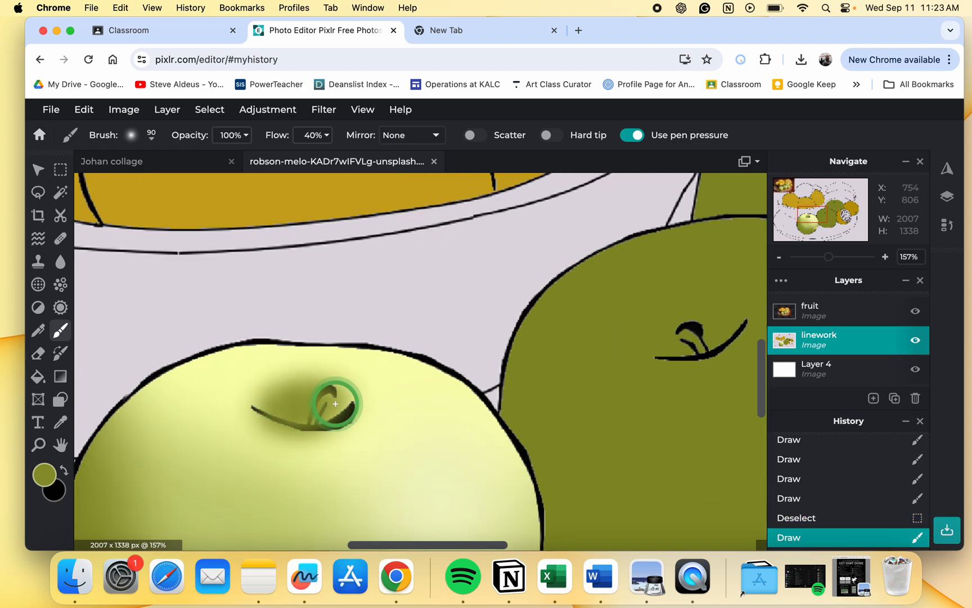
Sample the mustard yellow of the middle lemon in the bowl and choose its lightest shade as the painting colour.
scroll(335, 405, down, 4)
scroll(336, 405, down, 5)
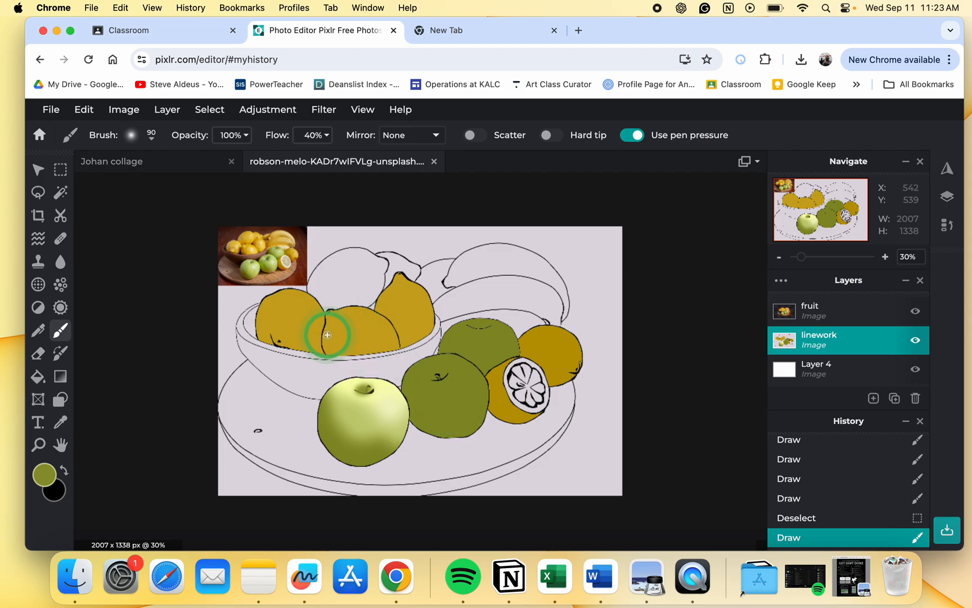
click(360, 338)
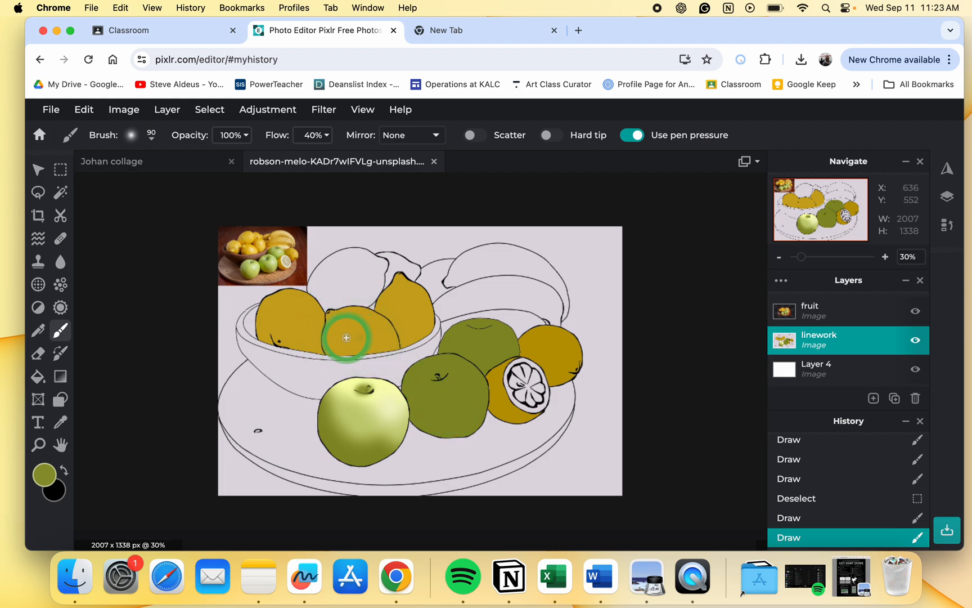
click(60, 422)
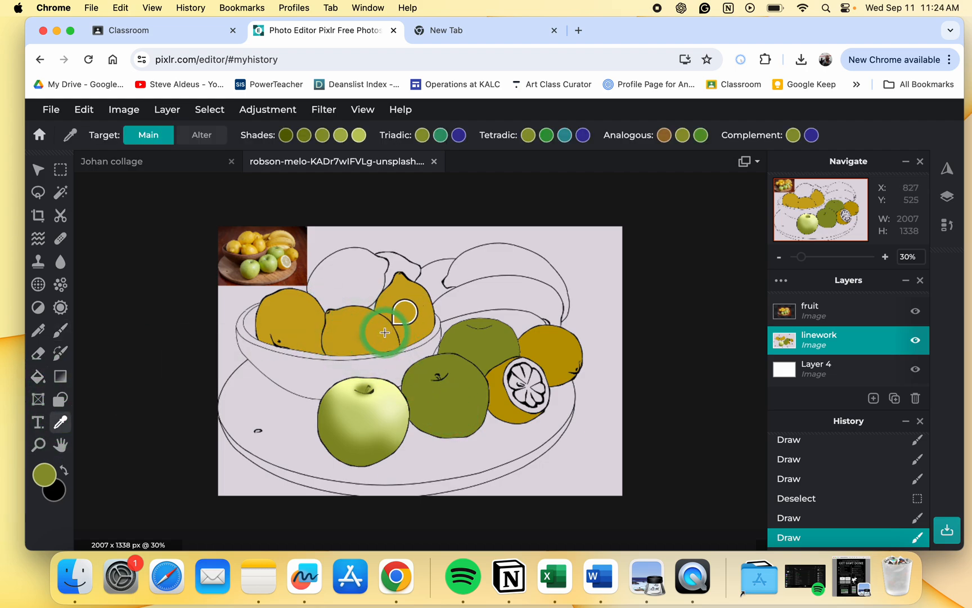
click(381, 331)
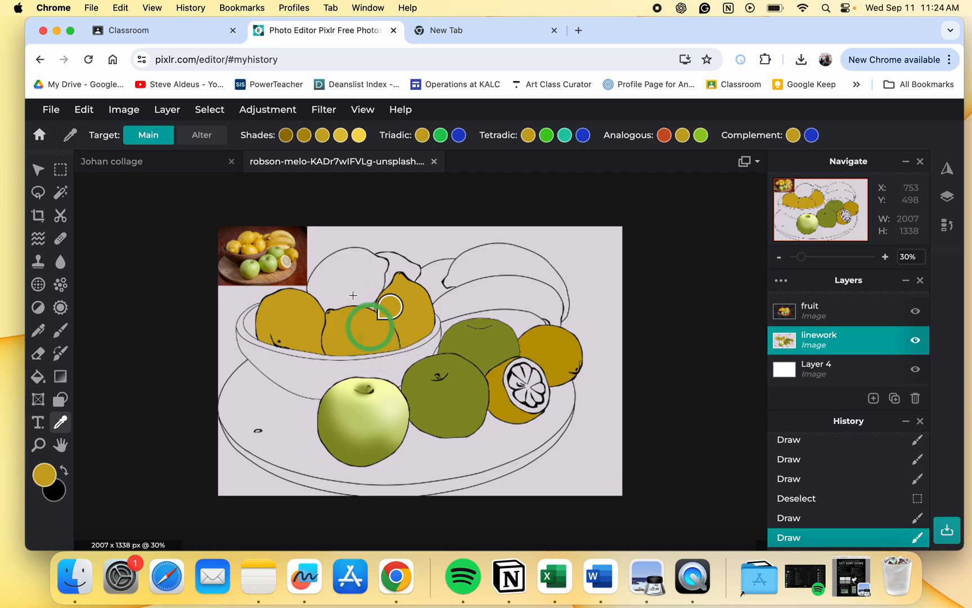
click(360, 136)
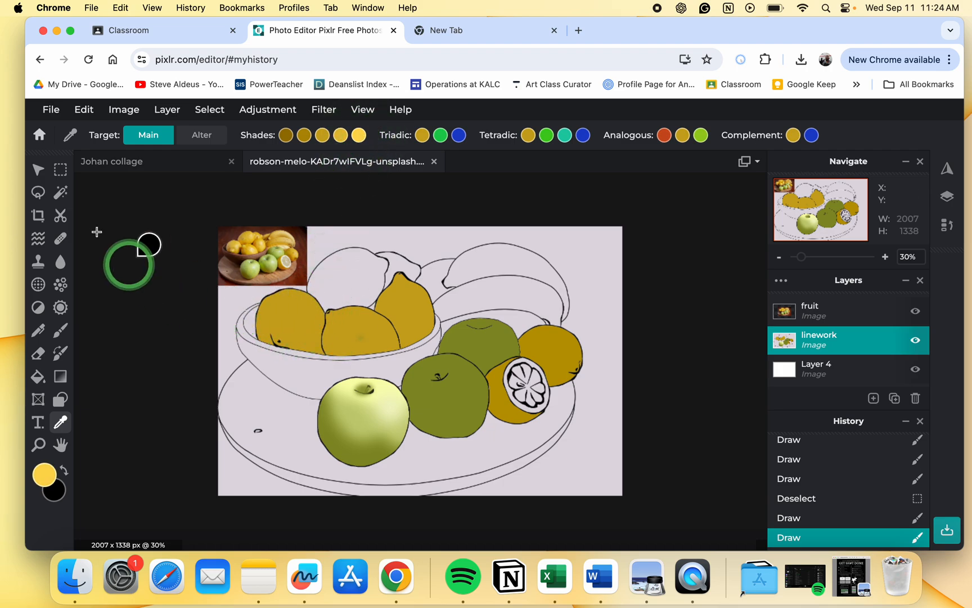
Select the middle lemon in the bowl with the Wand and enlarge the brush to about 300 px.
click(60, 192)
scroll(326, 304, up, 5)
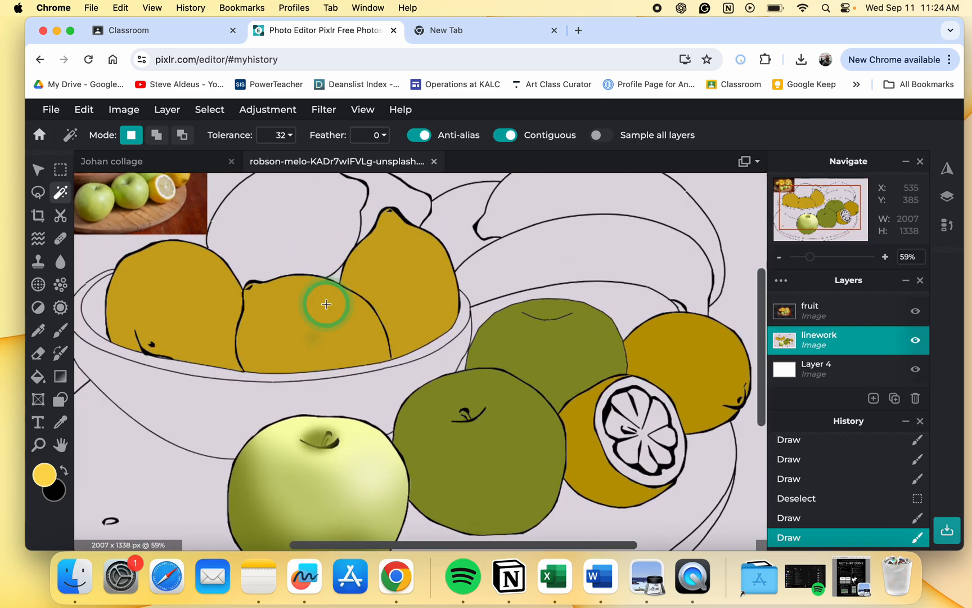
scroll(326, 304, down, 4)
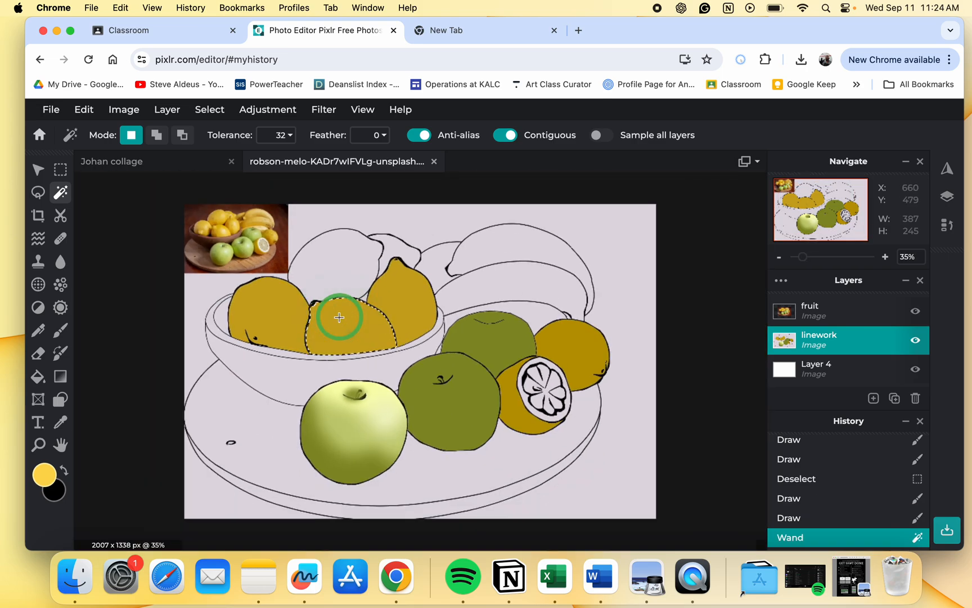
click(59, 332)
drag(293, 330, 348, 338)
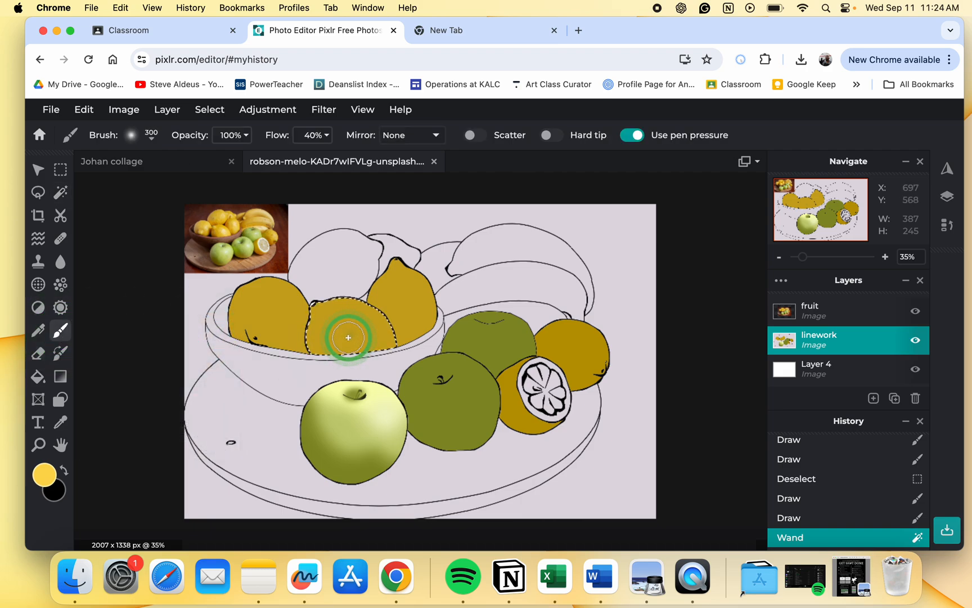
Check the lemon's lighting in the reference photo and paint bright yellow over the selected lemon's upper area with a 340 px brush.
scroll(250, 217, up, 5)
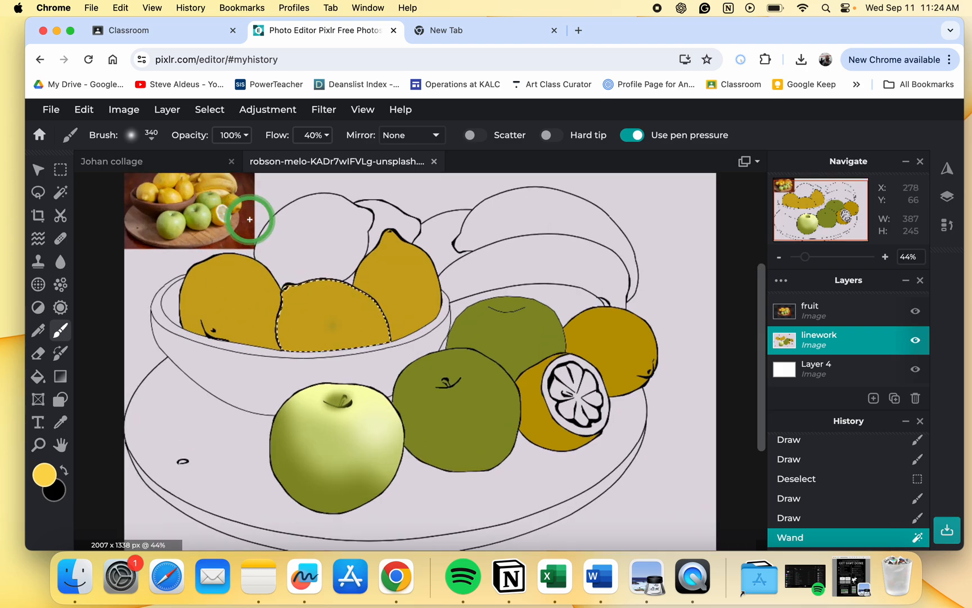
drag(811, 202, 797, 192)
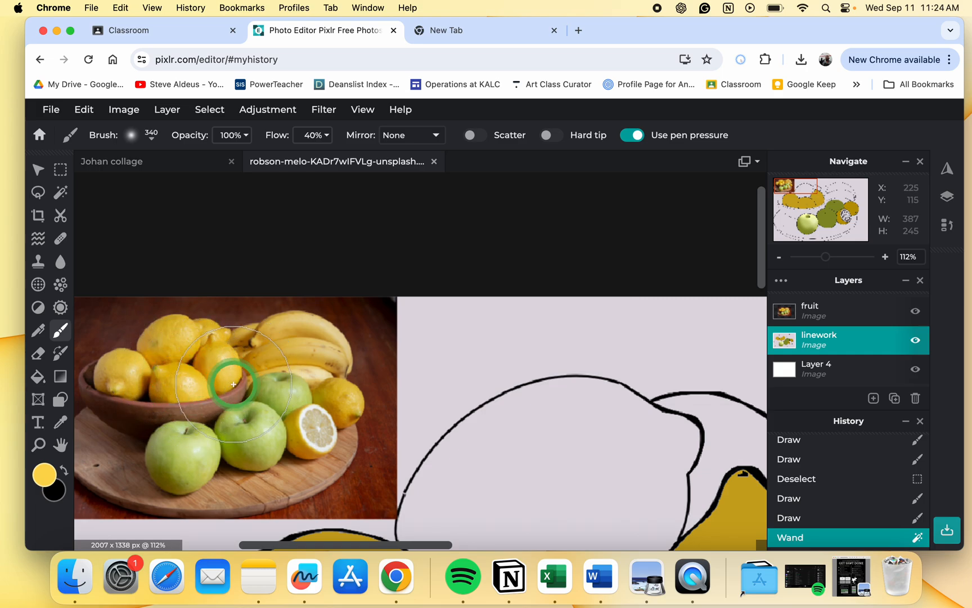
scroll(555, 306, down, 5)
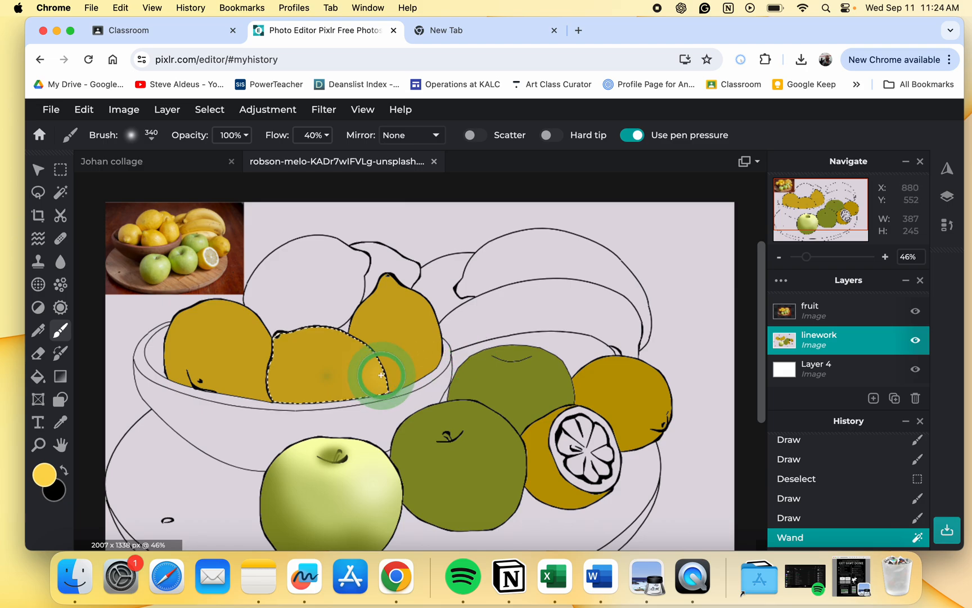
mouse_move(340, 357)
mouse_down()
mouse_move(373, 380)
mouse_move(339, 372)
mouse_move(347, 350)
mouse_move(317, 348)
mouse_move(341, 368)
mouse_move(307, 364)
mouse_move(298, 348)
mouse_move(337, 339)
mouse_move(324, 339)
mouse_move(323, 357)
mouse_move(372, 343)
mouse_up()
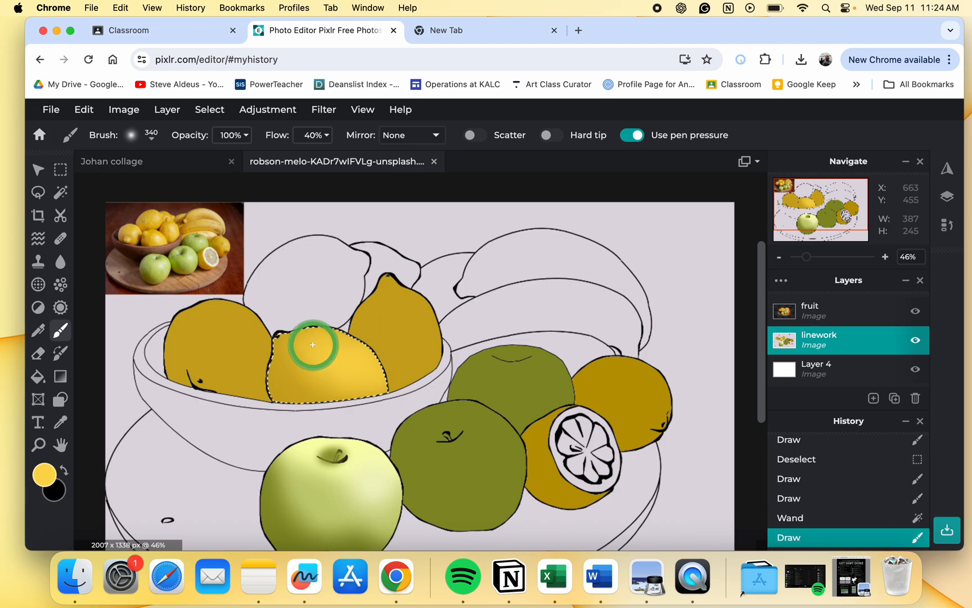
mouse_move(312, 343)
mouse_down()
mouse_move(301, 345)
mouse_move(293, 326)
mouse_up()
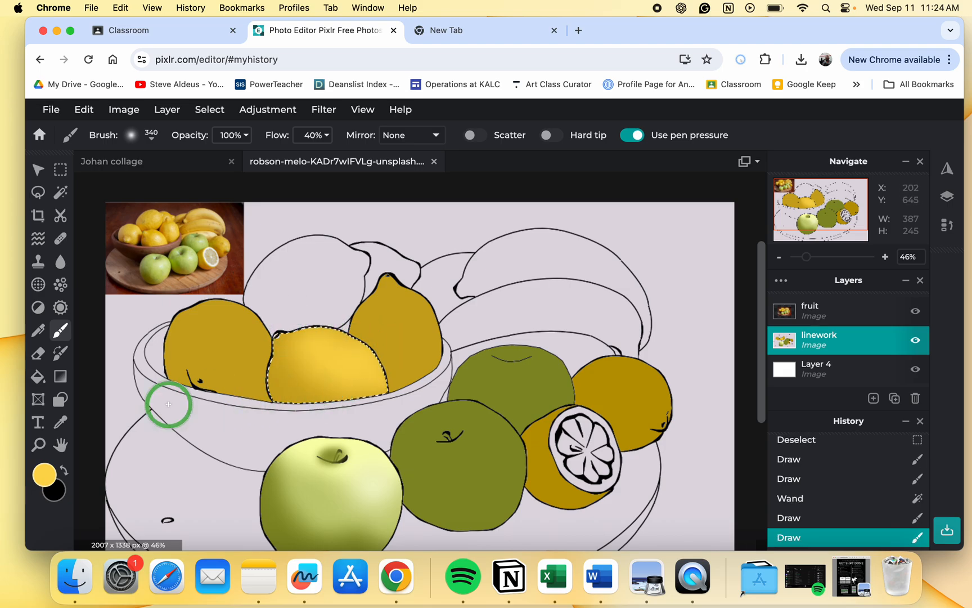
Choose a pale yellow of about #F5E29A and brush a soft highlight along the top of the selected lemon.
click(44, 474)
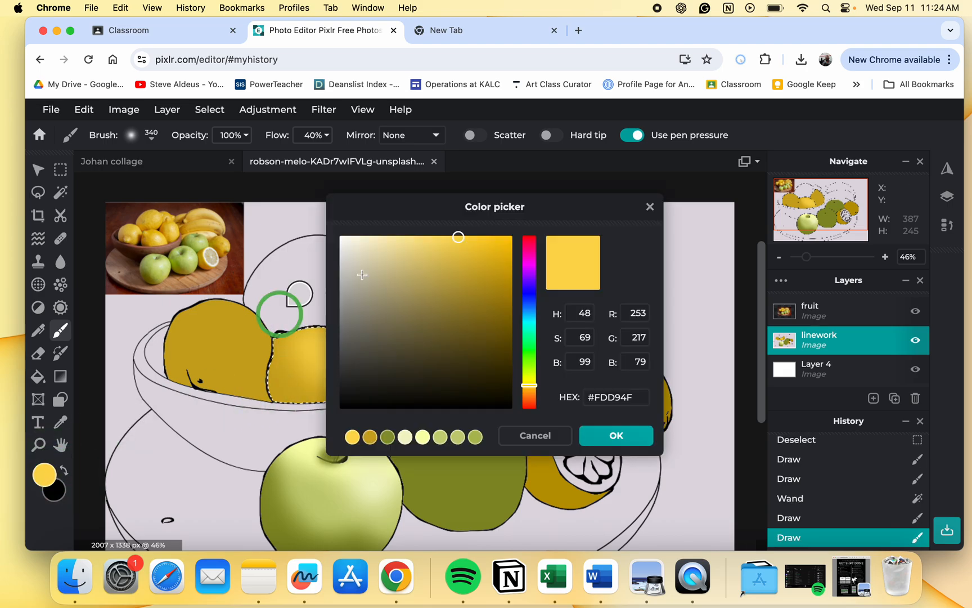
click(418, 239)
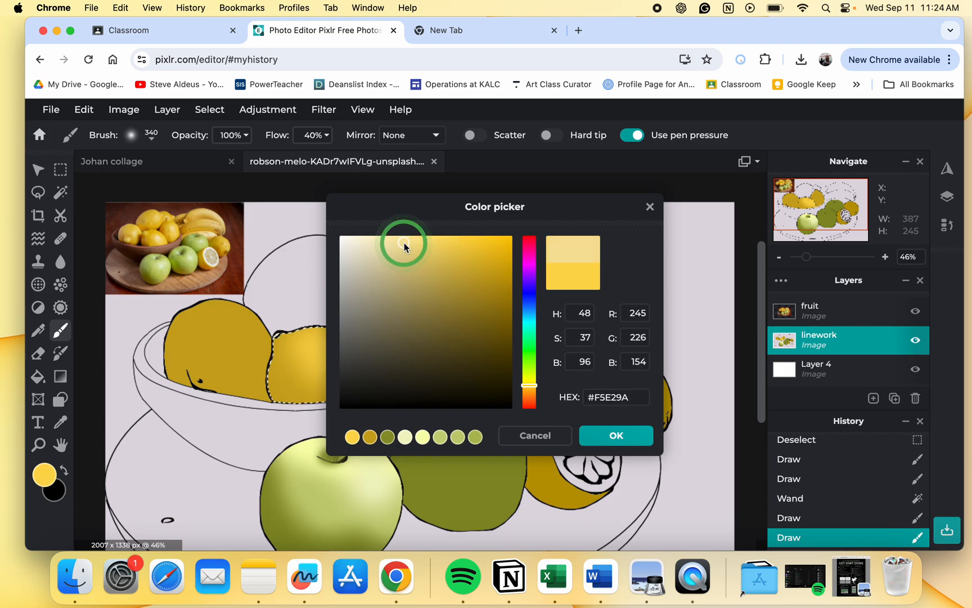
click(588, 432)
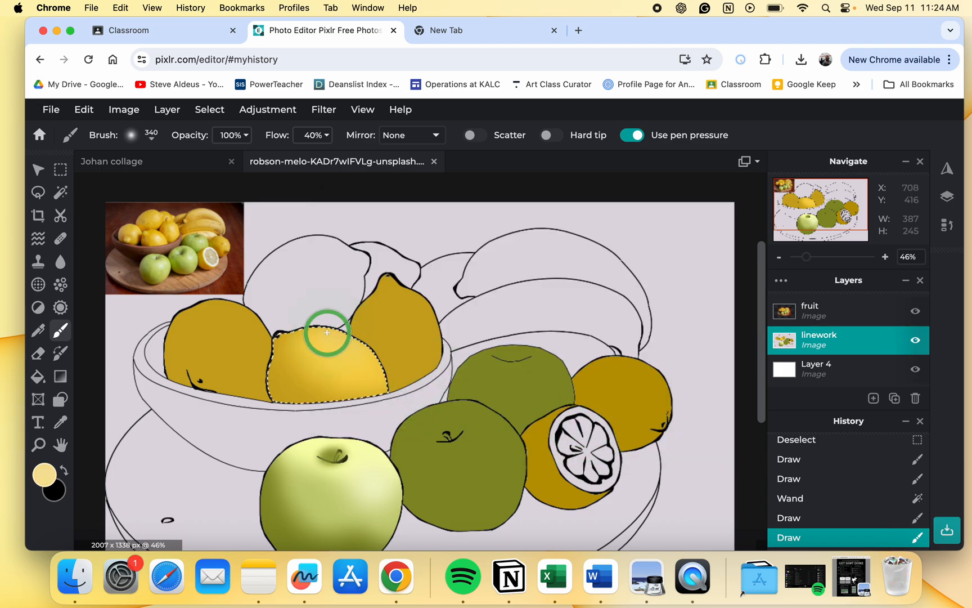
drag(327, 332, 358, 344)
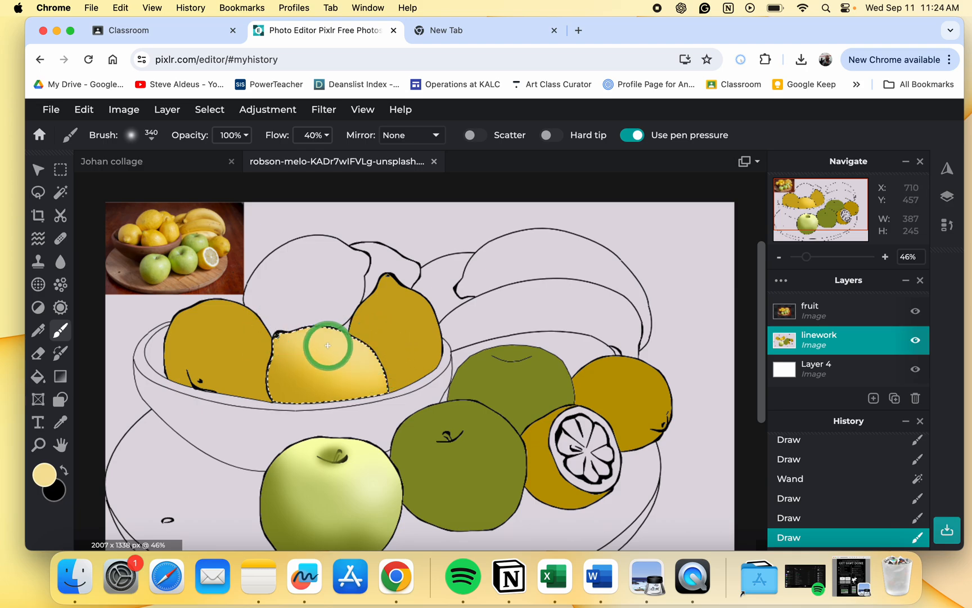
drag(328, 345, 278, 304)
scroll(524, 302, down, 3)
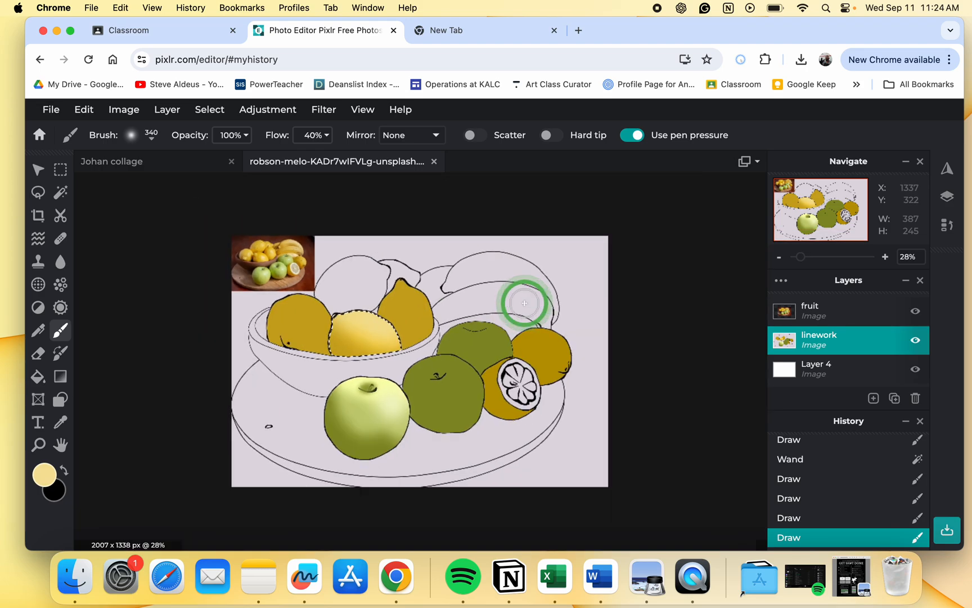